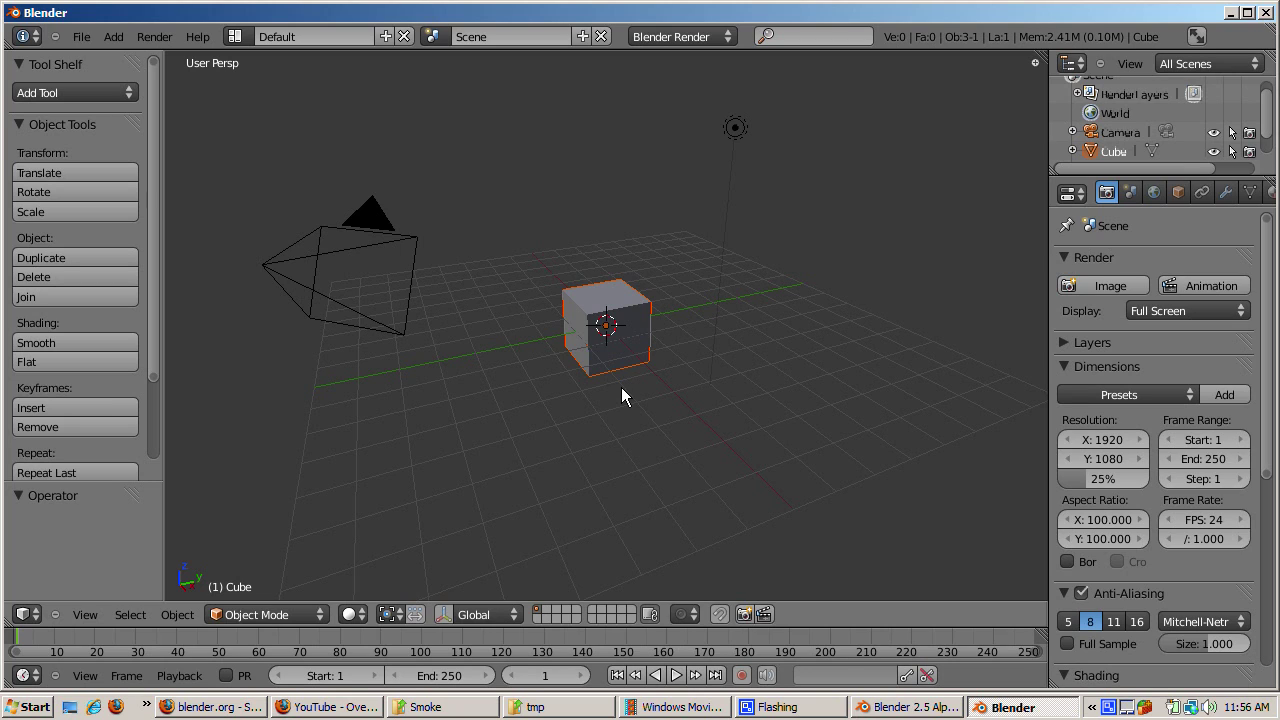
- Scale the cube to 4 on every axis and switch the view to wireframe
{"action": "key", "text": "s"}
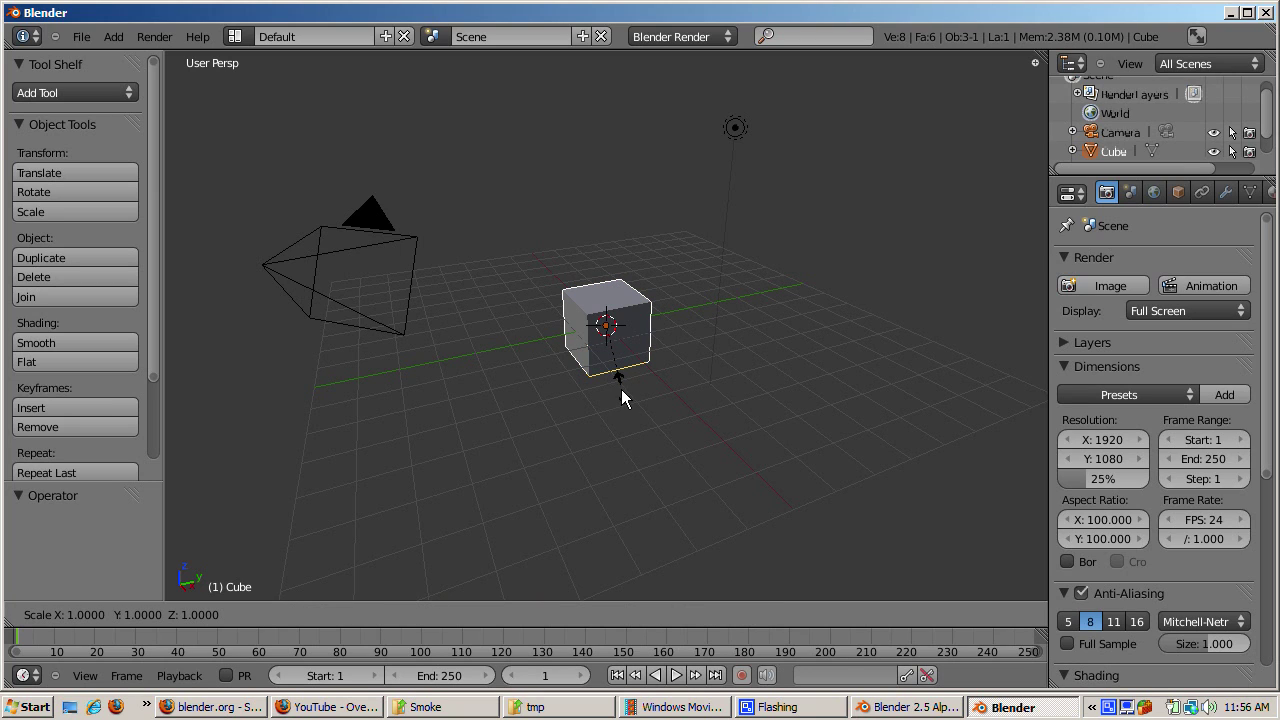
{"action": "type", "text": "4"}
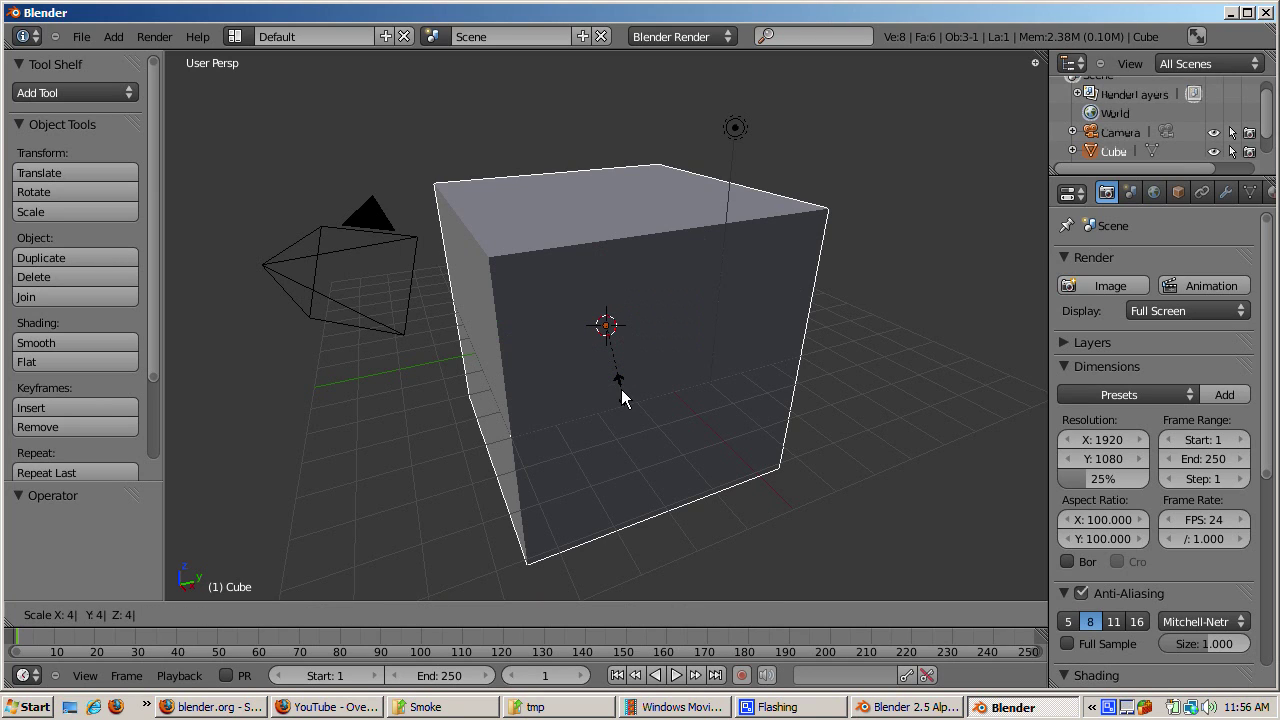
{"action": "key", "text": "Return"}
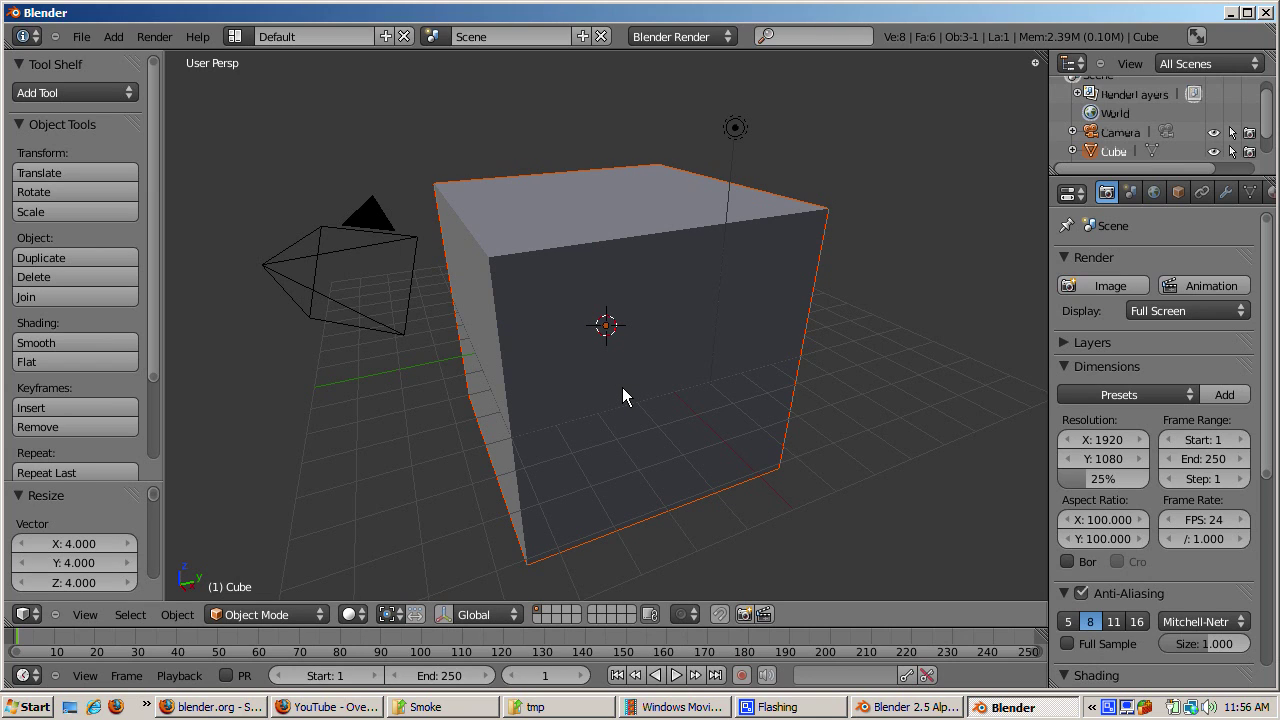
{"action": "key", "text": "z"}
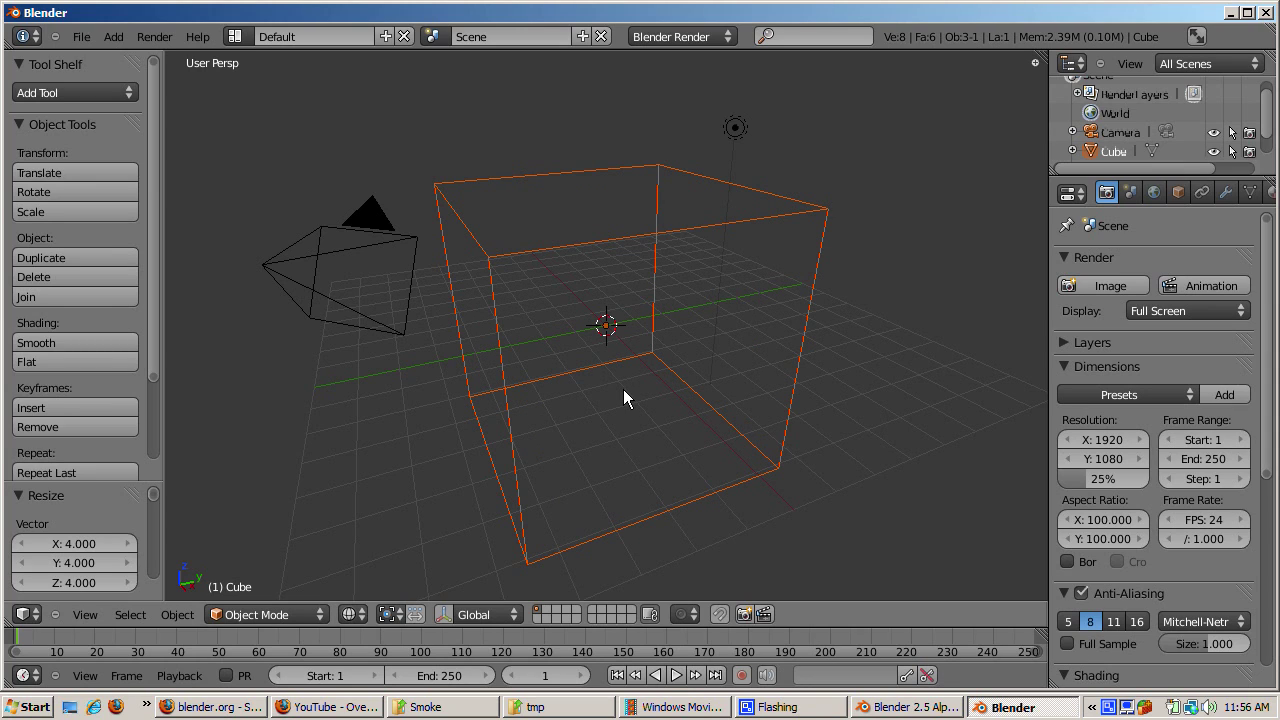
- Add a UV sphere inside the cube, then reselect the large cube
{"action": "key", "text": "shift+a"}
{"action": "mouse_move", "coordinate": [626, 391]}
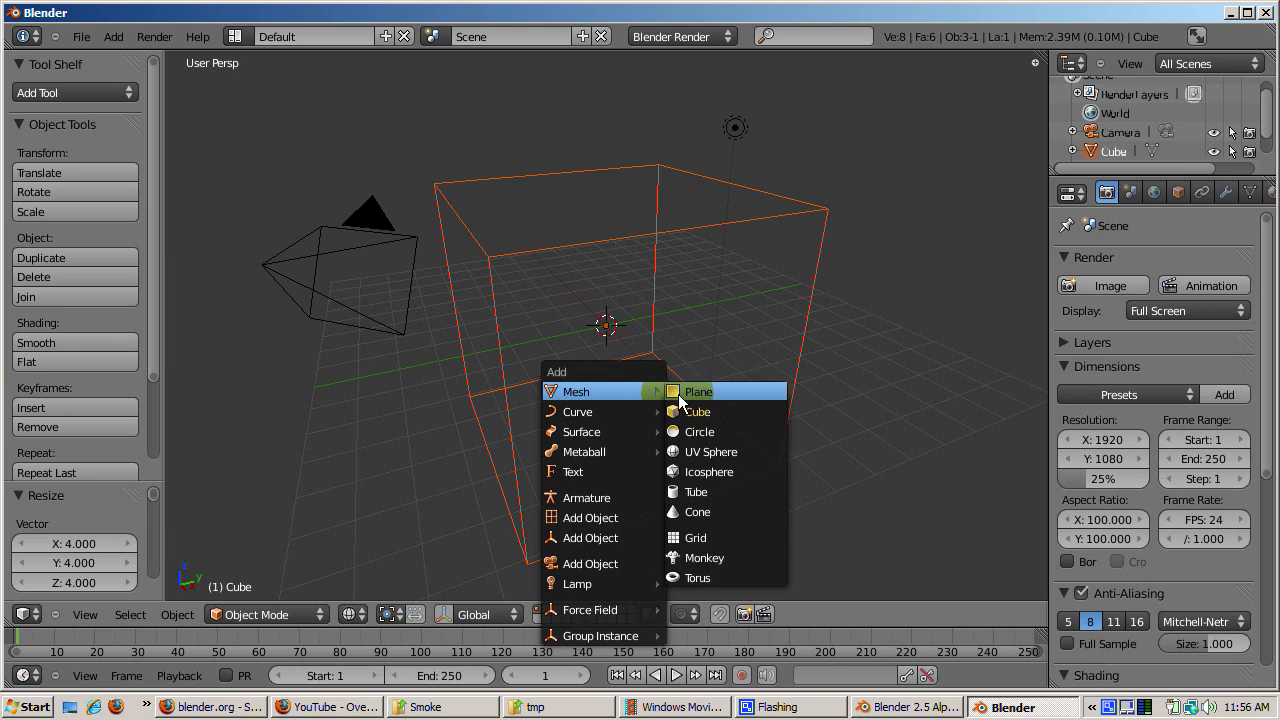
{"action": "left_click", "coordinate": [687, 457]}
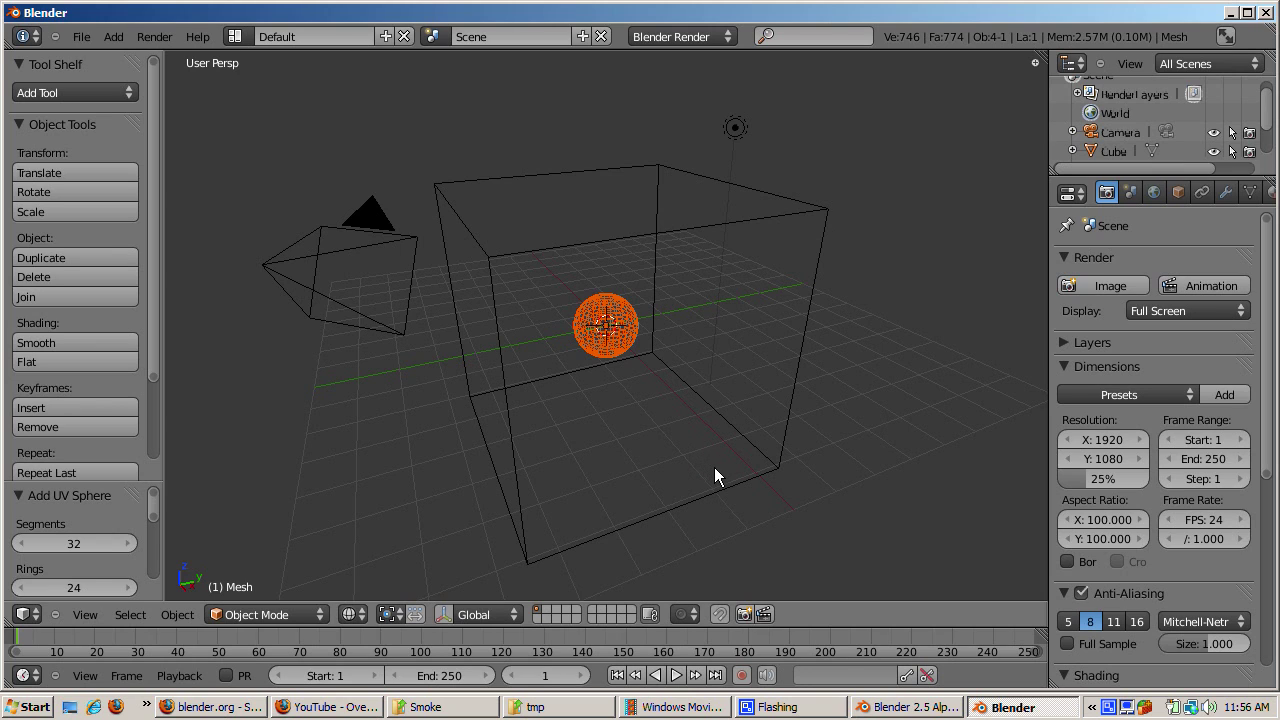
{"action": "right_click", "coordinate": [724, 474]}
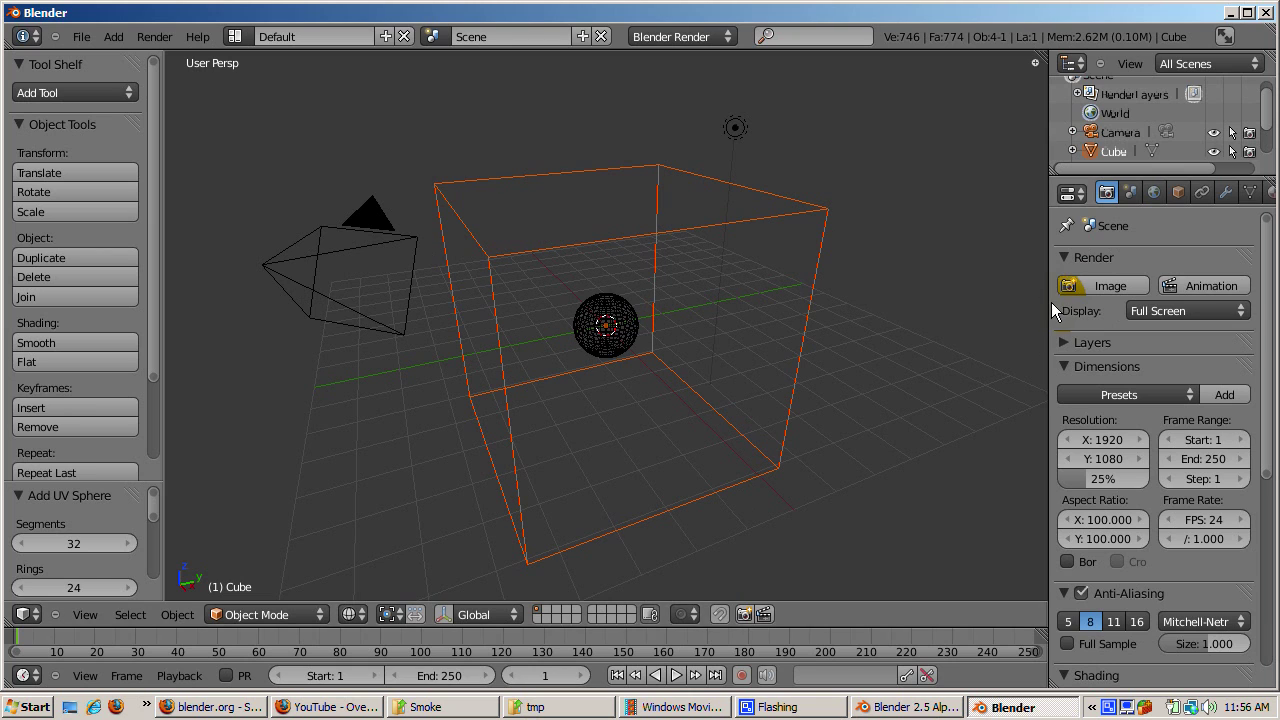
- Give the cube smoke physics as a Domain, then select the UV sphere
{"action": "left_click_drag", "start_coordinate": [1047, 304], "coordinate": [950, 352]}
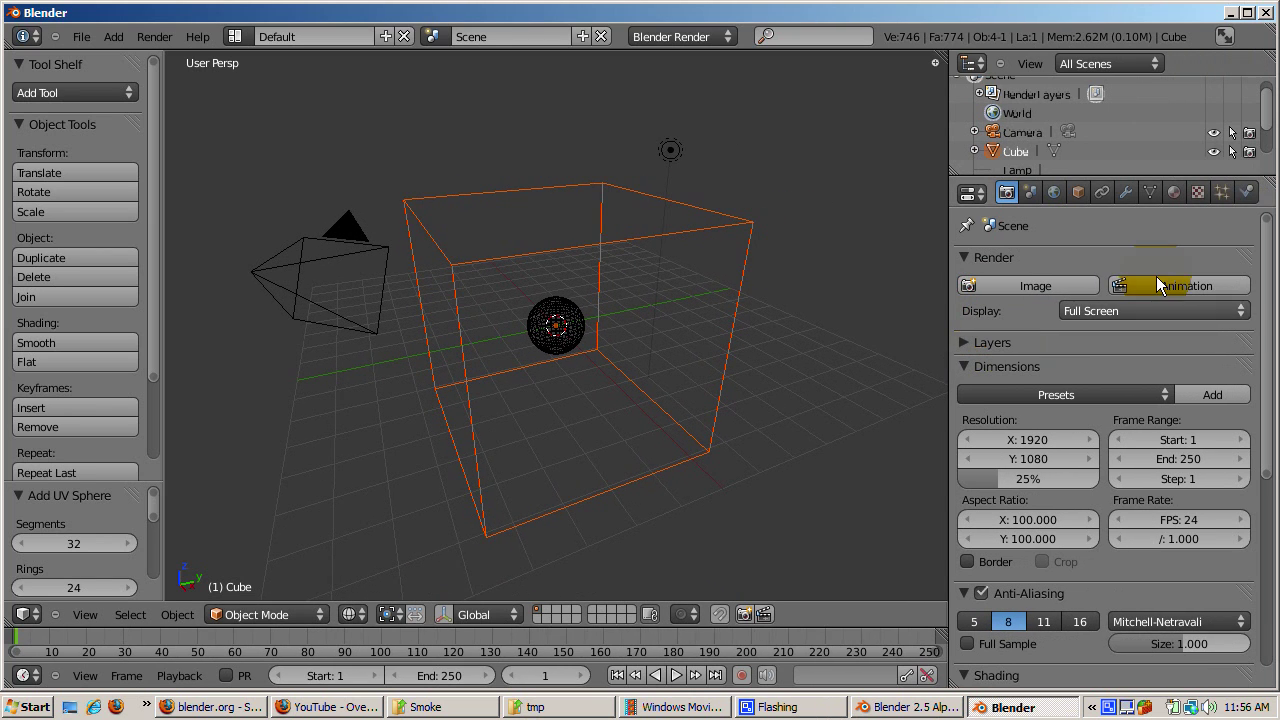
{"action": "left_click", "coordinate": [1248, 192]}
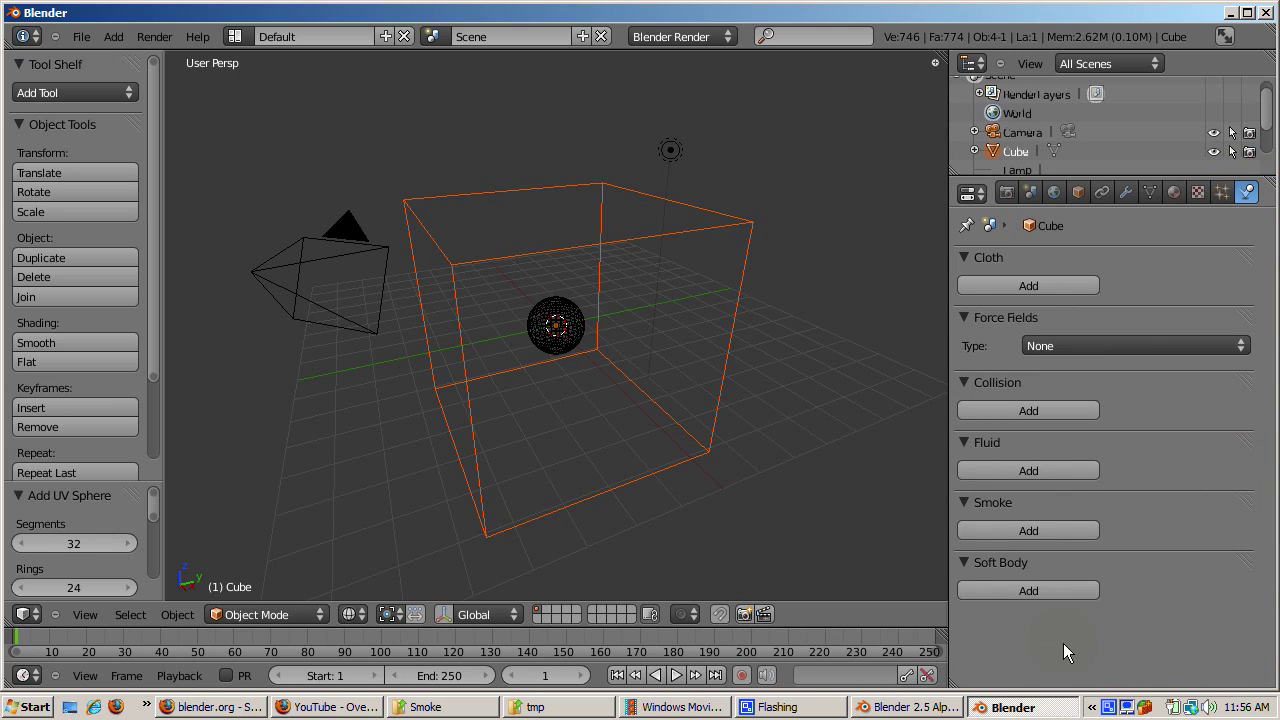
{"action": "left_click", "coordinate": [1055, 532]}
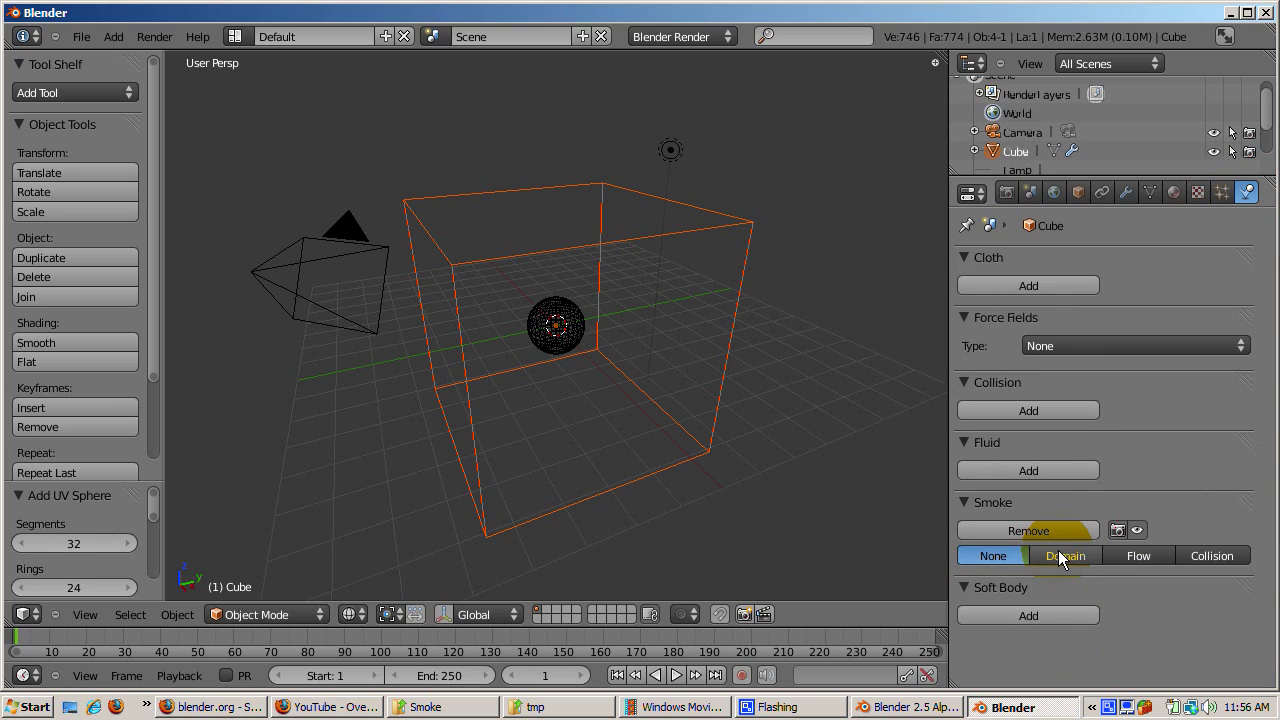
{"action": "left_click", "coordinate": [1060, 555]}
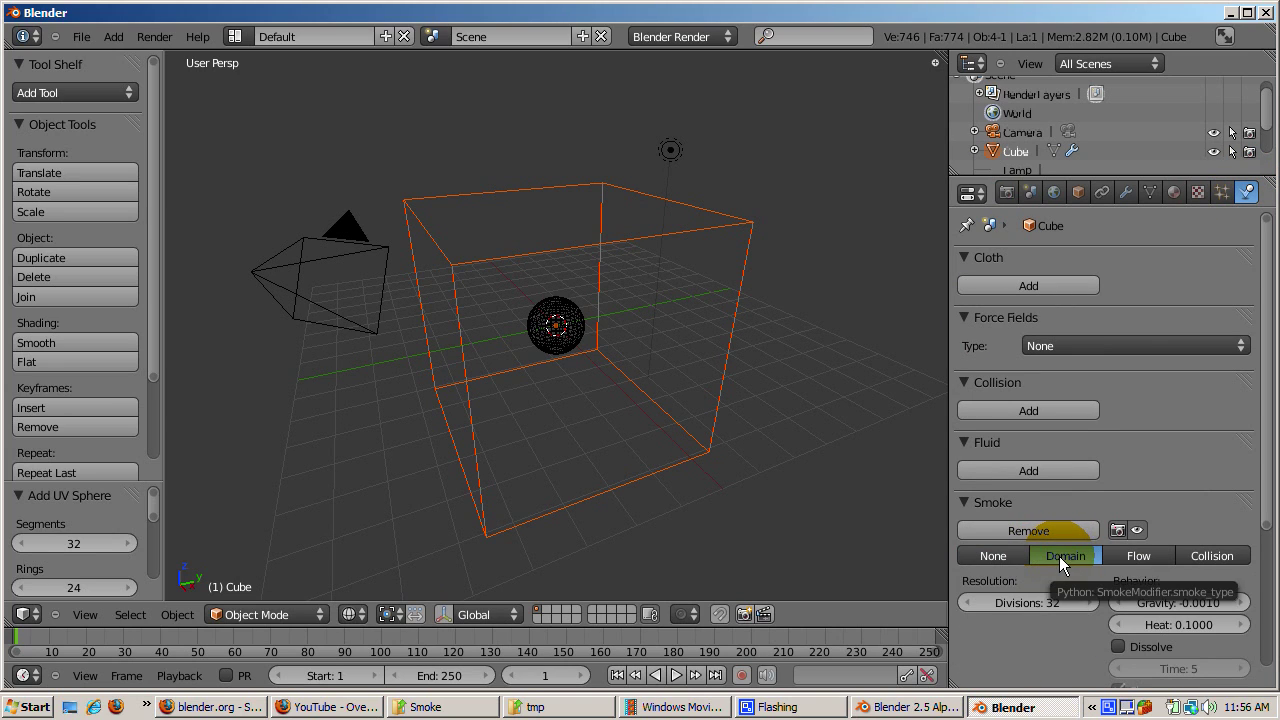
{"action": "right_click", "coordinate": [577, 340]}
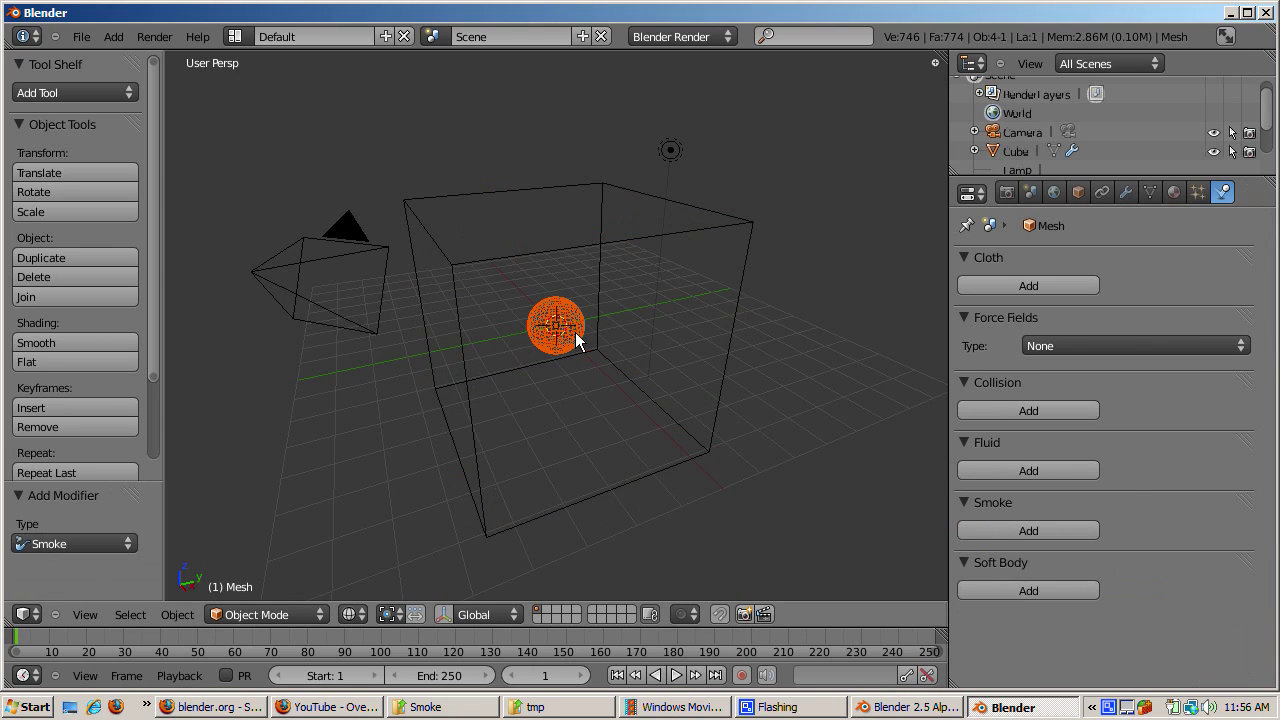
- Make the sphere a smoke Flow source and add a new particle system to it
{"action": "left_click", "coordinate": [993, 530]}
{"action": "left_click", "coordinate": [1143, 555]}
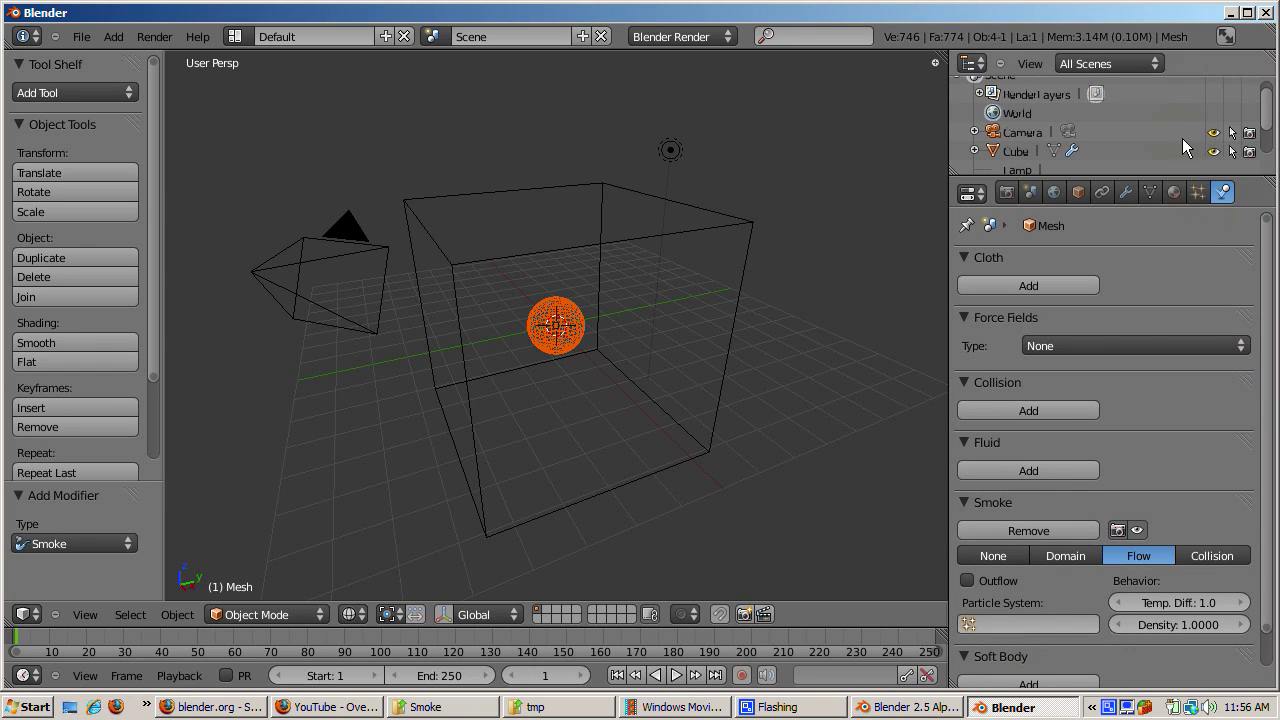
{"action": "left_click", "coordinate": [1200, 193]}
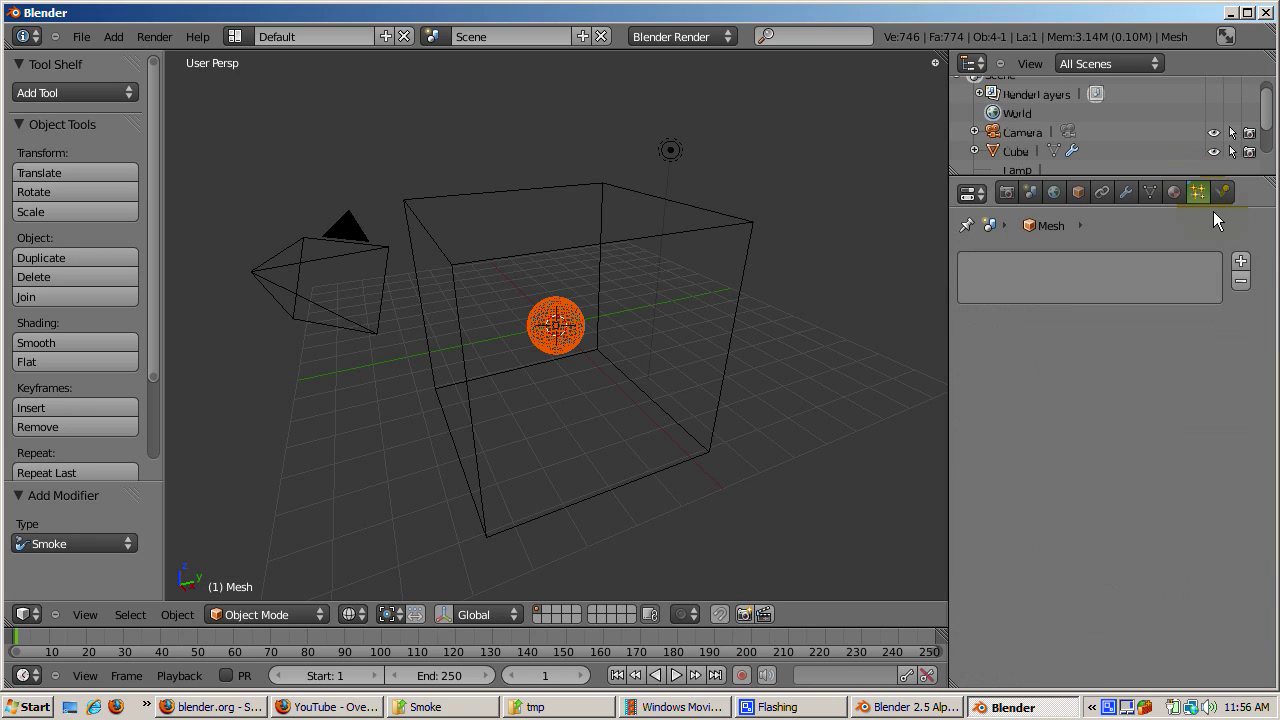
{"action": "left_click", "coordinate": [1241, 263]}
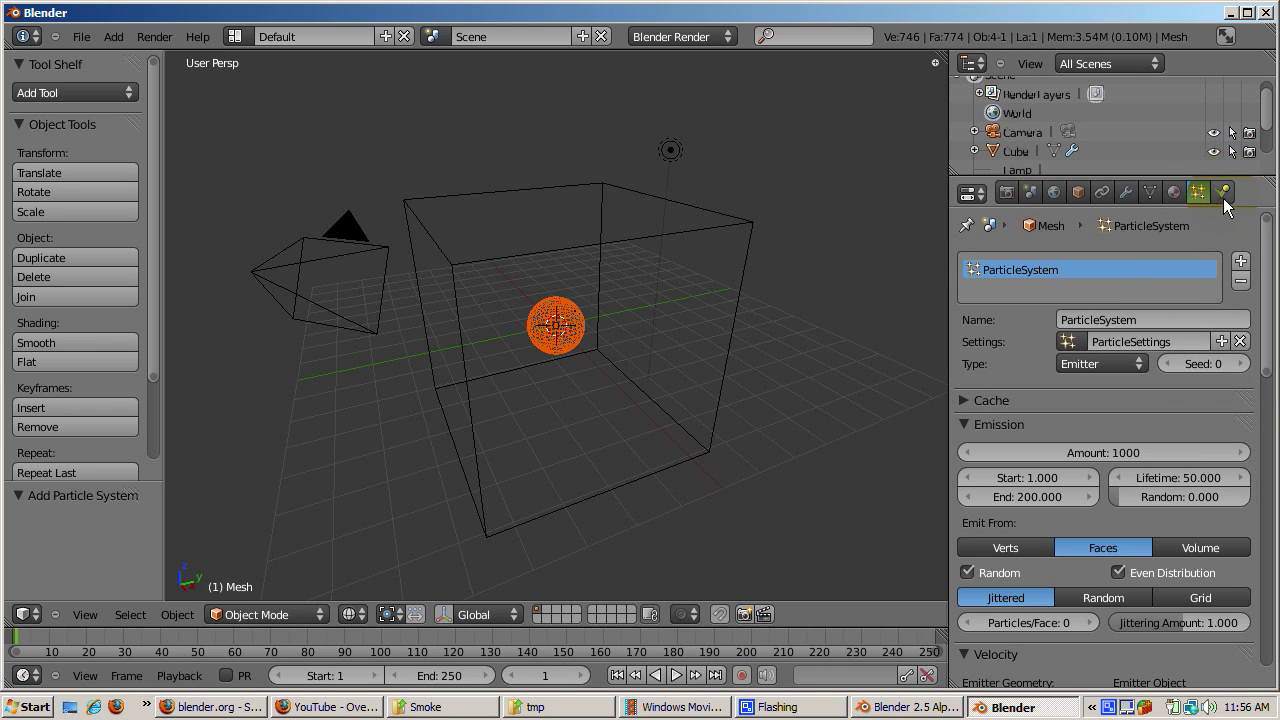
{"action": "scroll", "coordinate": [1168, 389], "scroll_direction": "down", "scroll_amount": 2}
{"action": "scroll", "coordinate": [1168, 389], "scroll_direction": "up", "scroll_amount": 2}
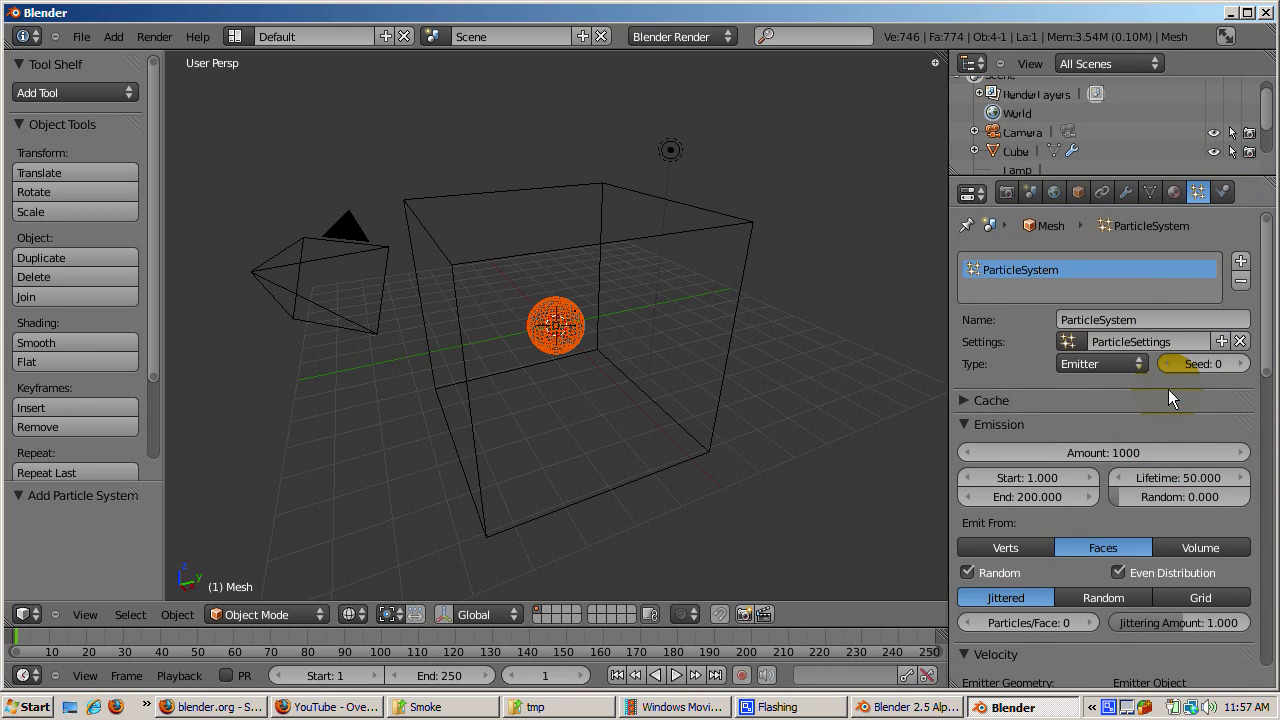
- Set the Flow's particle system to ParticleSystem and play the animation to simulate smoke
{"action": "left_click", "coordinate": [1224, 194]}
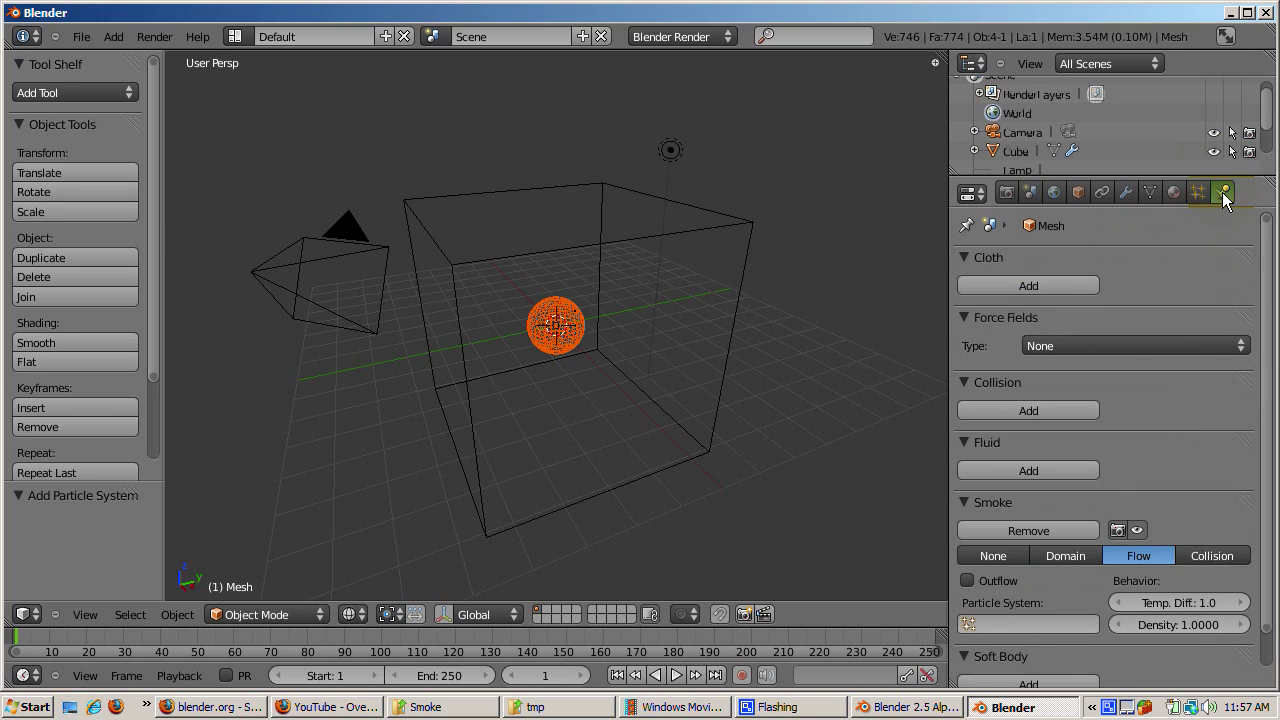
{"action": "left_click", "coordinate": [1082, 622]}
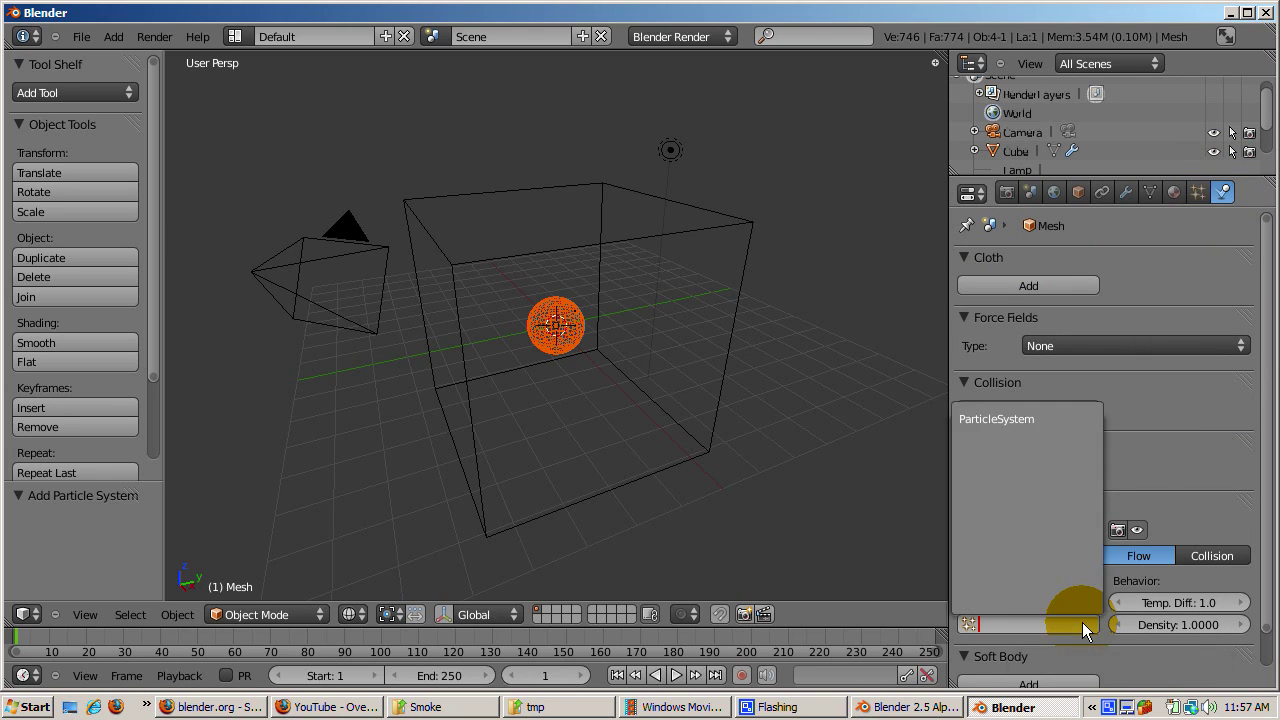
{"action": "left_click", "coordinate": [1011, 418]}
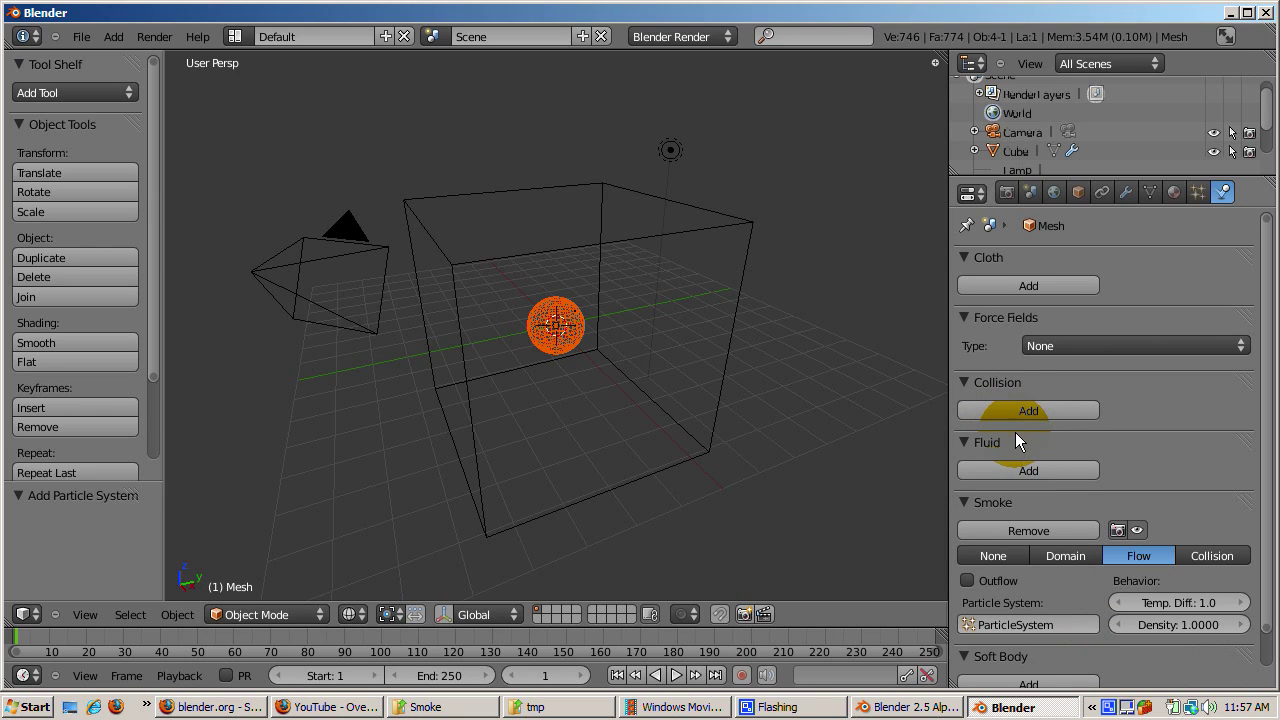
{"action": "key", "text": "alt+a"}
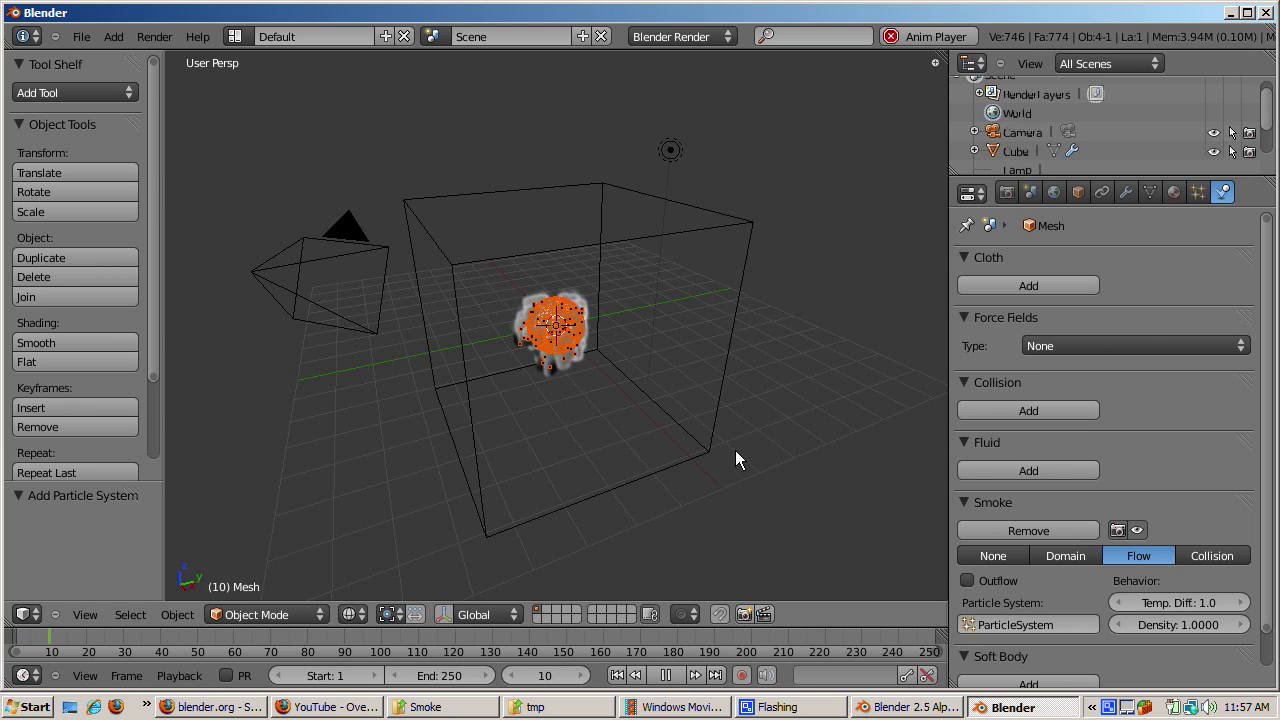
- Stop playback at frame 16, close the test render, and reselect the domain cube
{"action": "key", "text": "alt+a"}
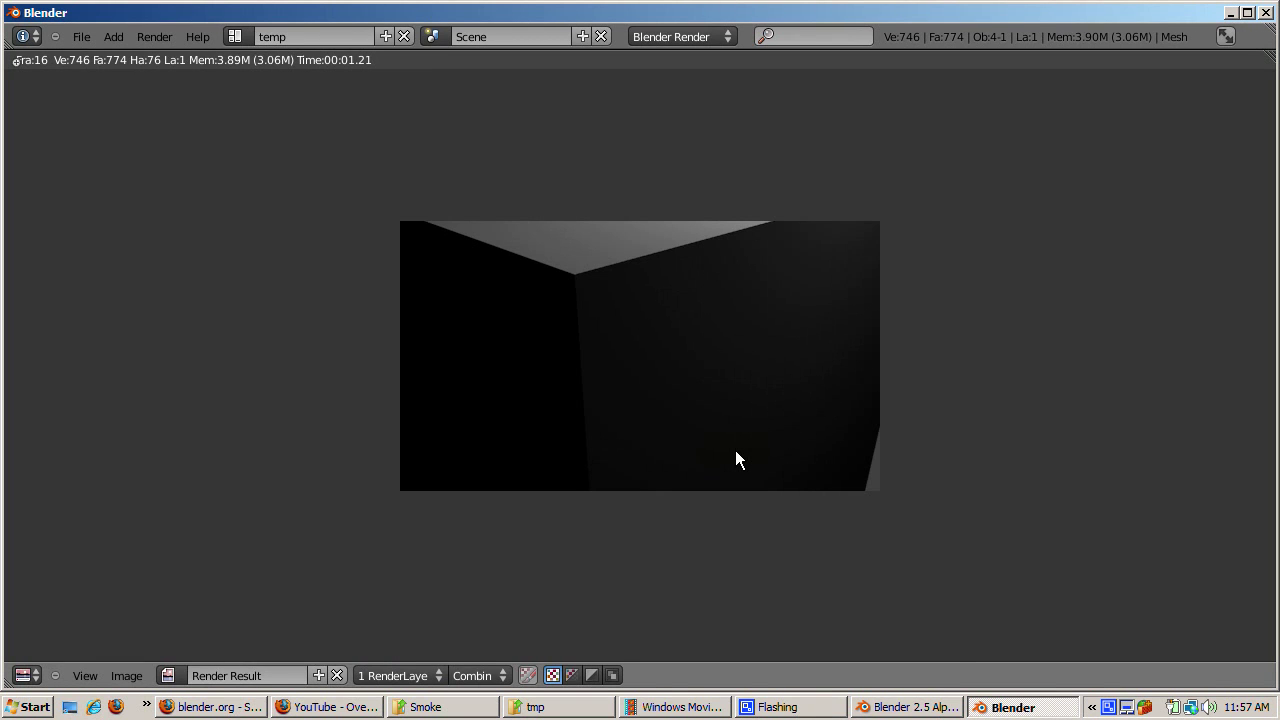
{"action": "key", "text": "Escape"}
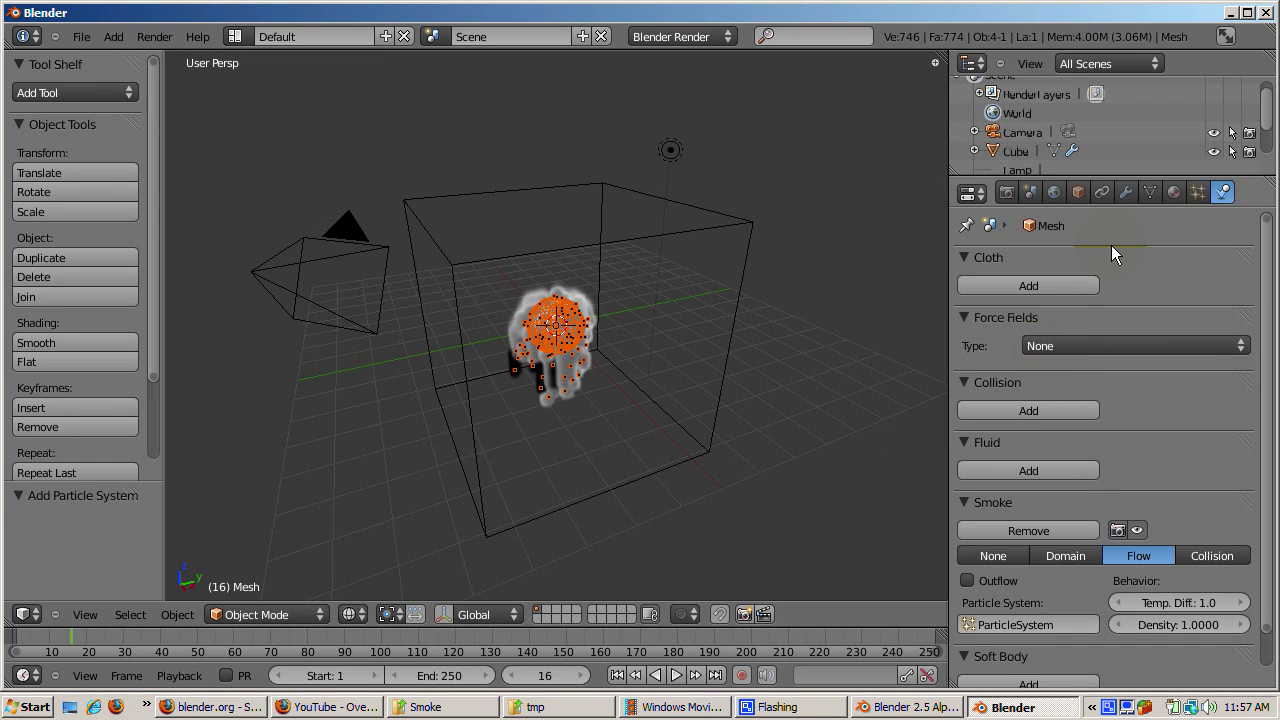
{"action": "right_click", "coordinate": [724, 360]}
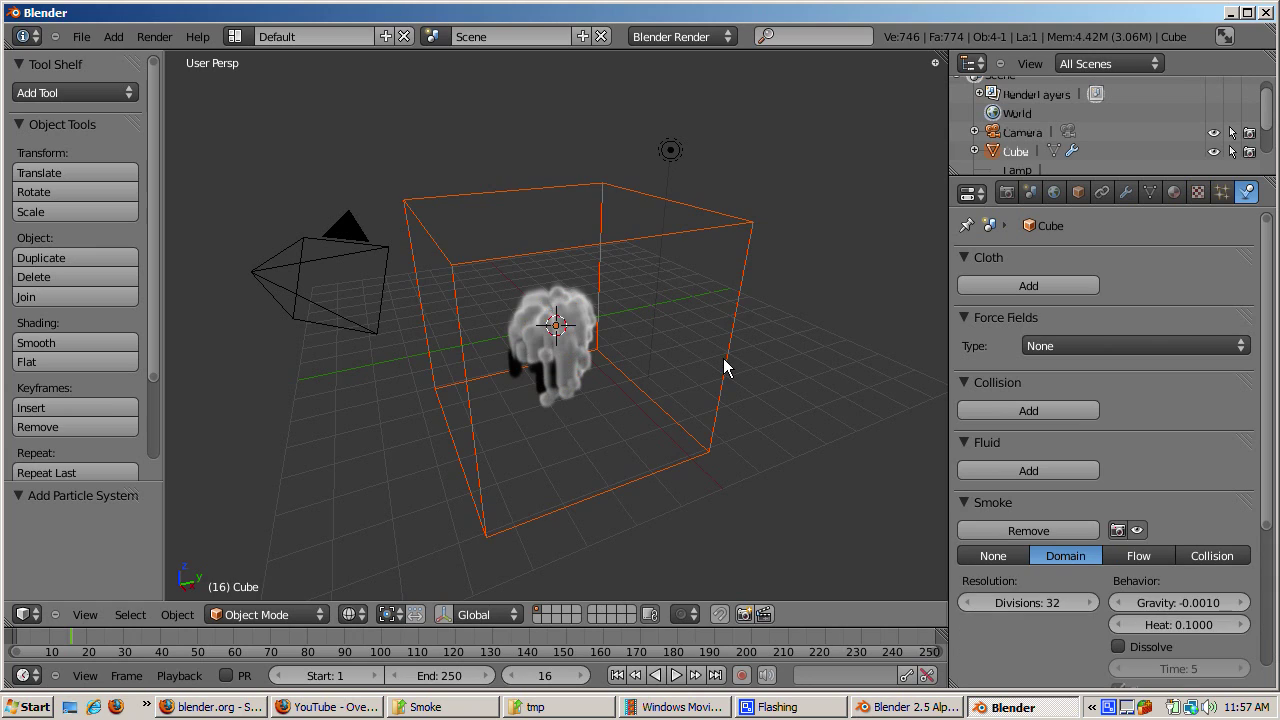
- Change the cube's material type to Volume
{"action": "left_click", "coordinate": [1174, 192]}
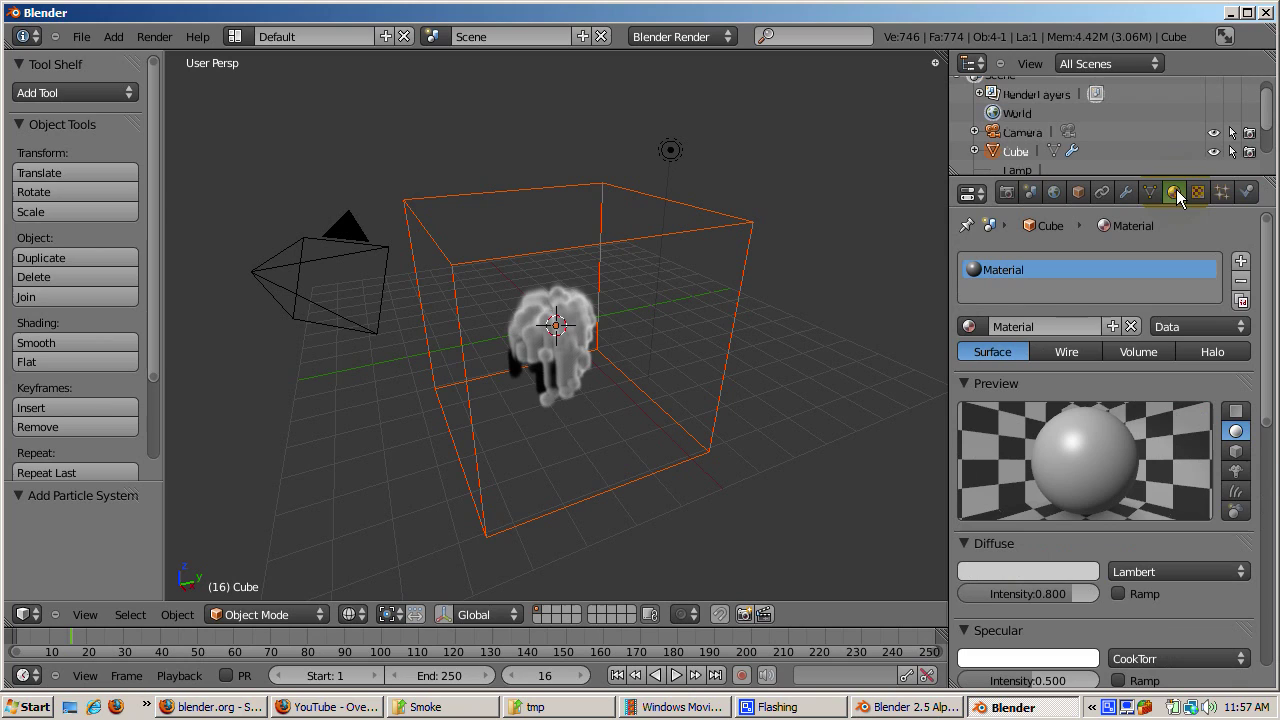
{"action": "left_click", "coordinate": [1126, 352]}
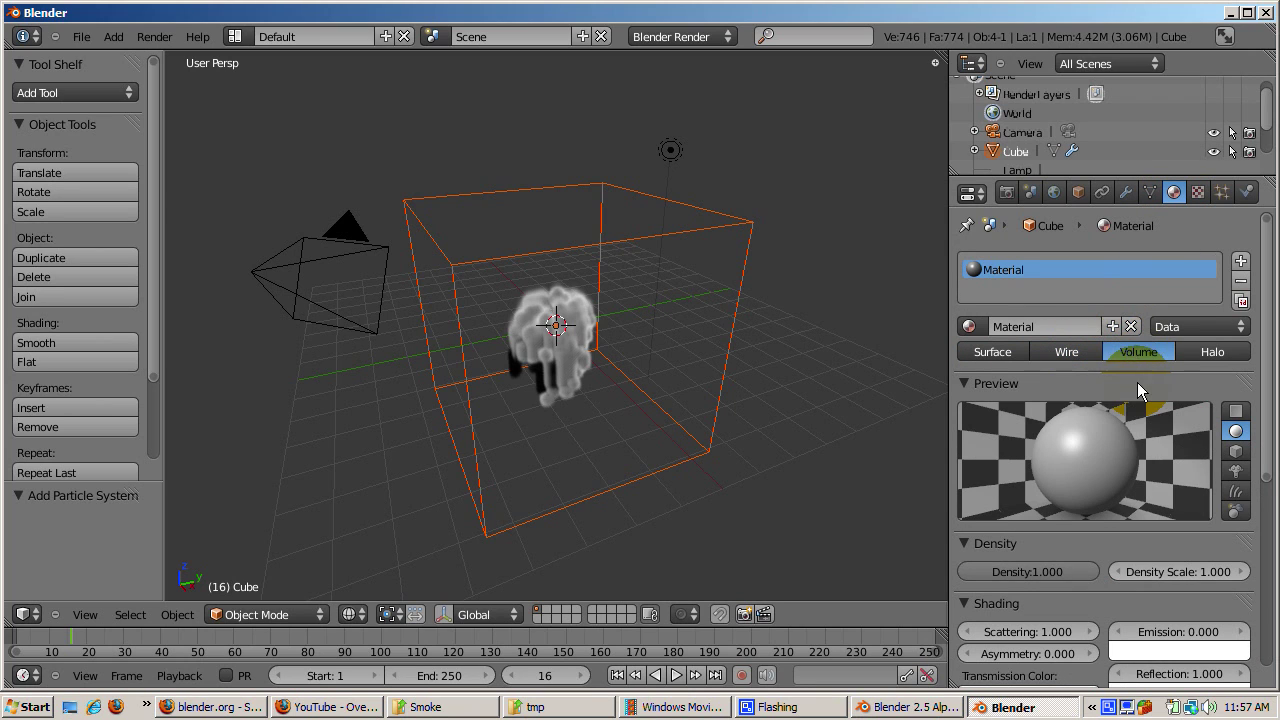
{"action": "left_click_drag", "start_coordinate": [1267, 462], "coordinate": [1268, 528]}
- Set the volume's emission to red, transmission to yellow and reflection to cyan
{"action": "left_click", "coordinate": [1181, 512]}
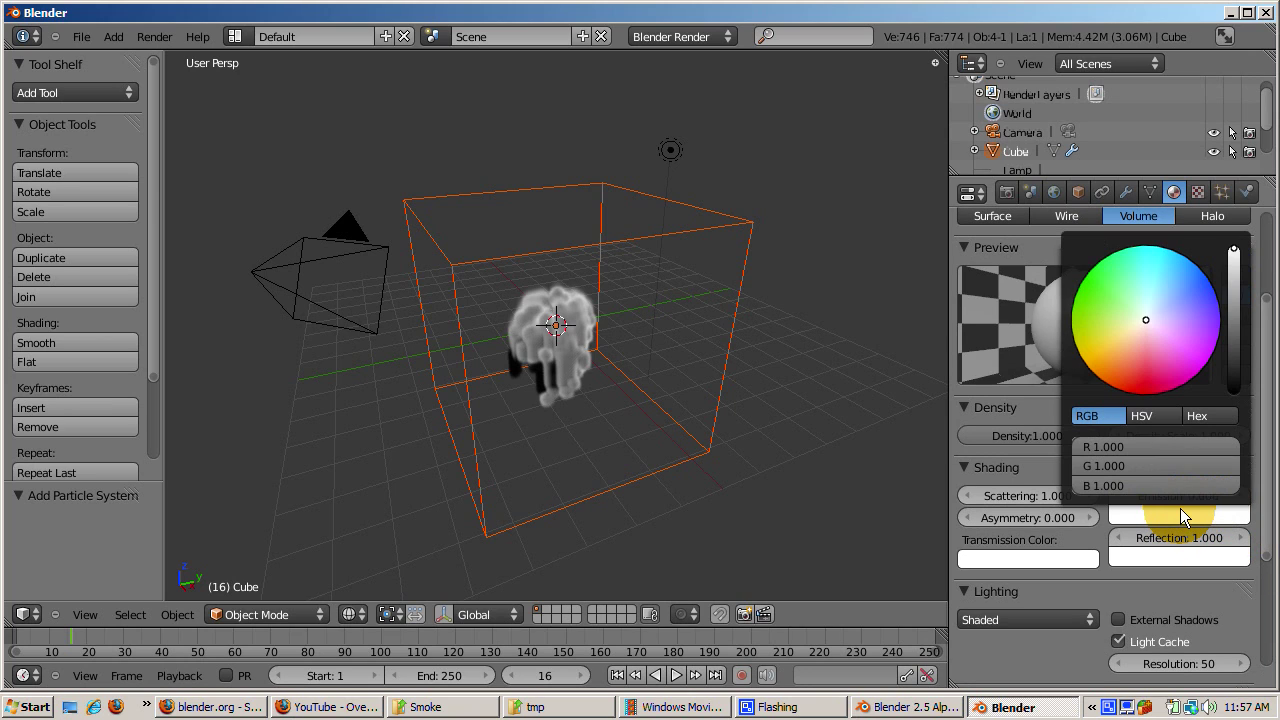
{"action": "left_click", "coordinate": [1136, 383]}
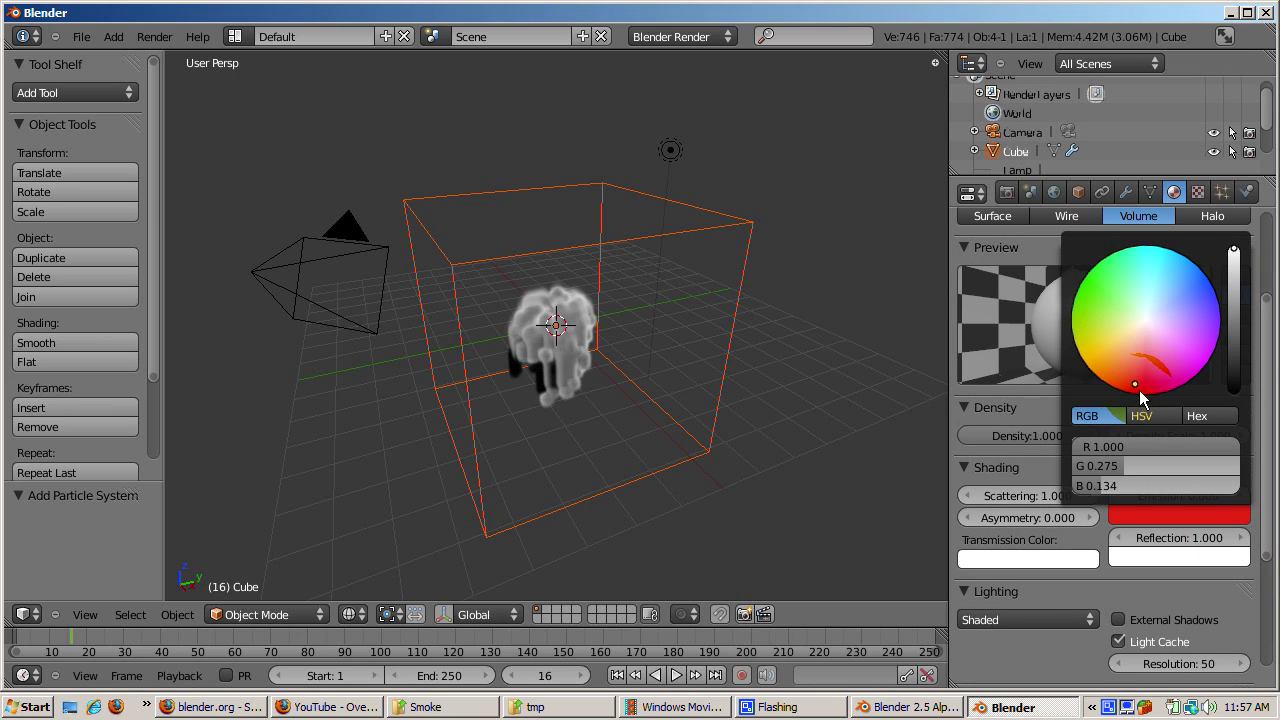
{"action": "left_click", "coordinate": [1028, 560]}
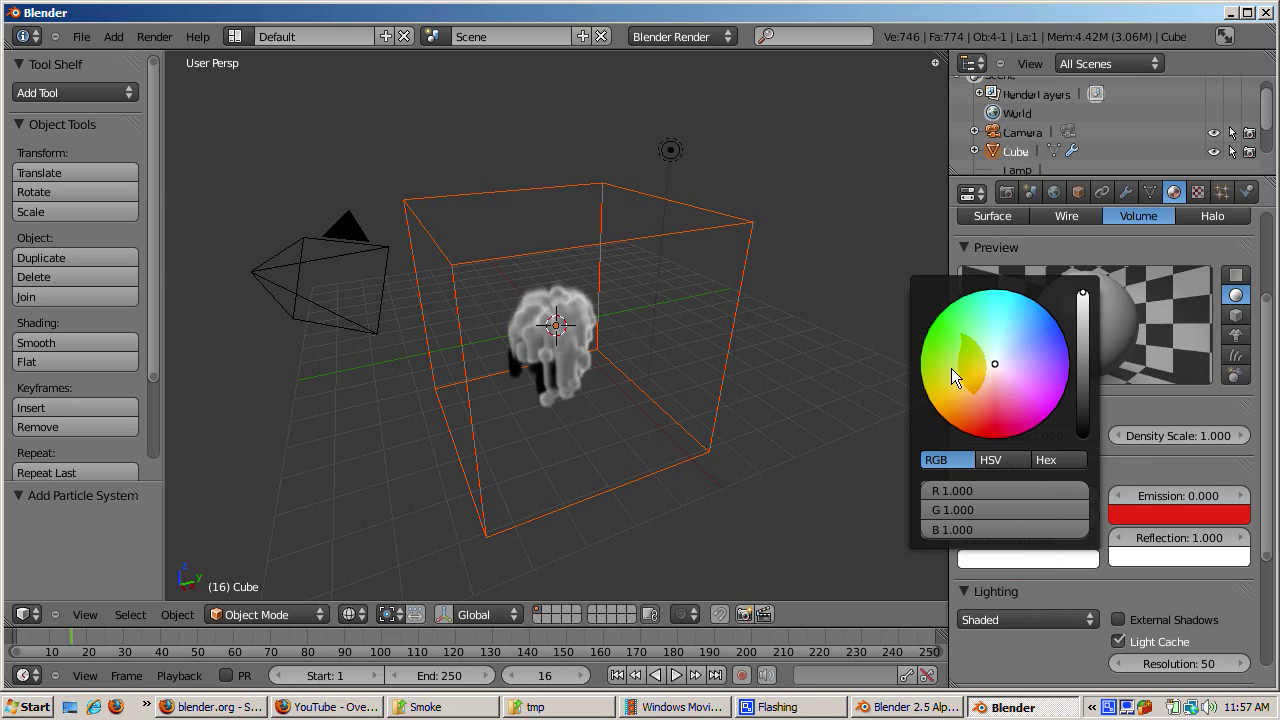
{"action": "left_click", "coordinate": [941, 395]}
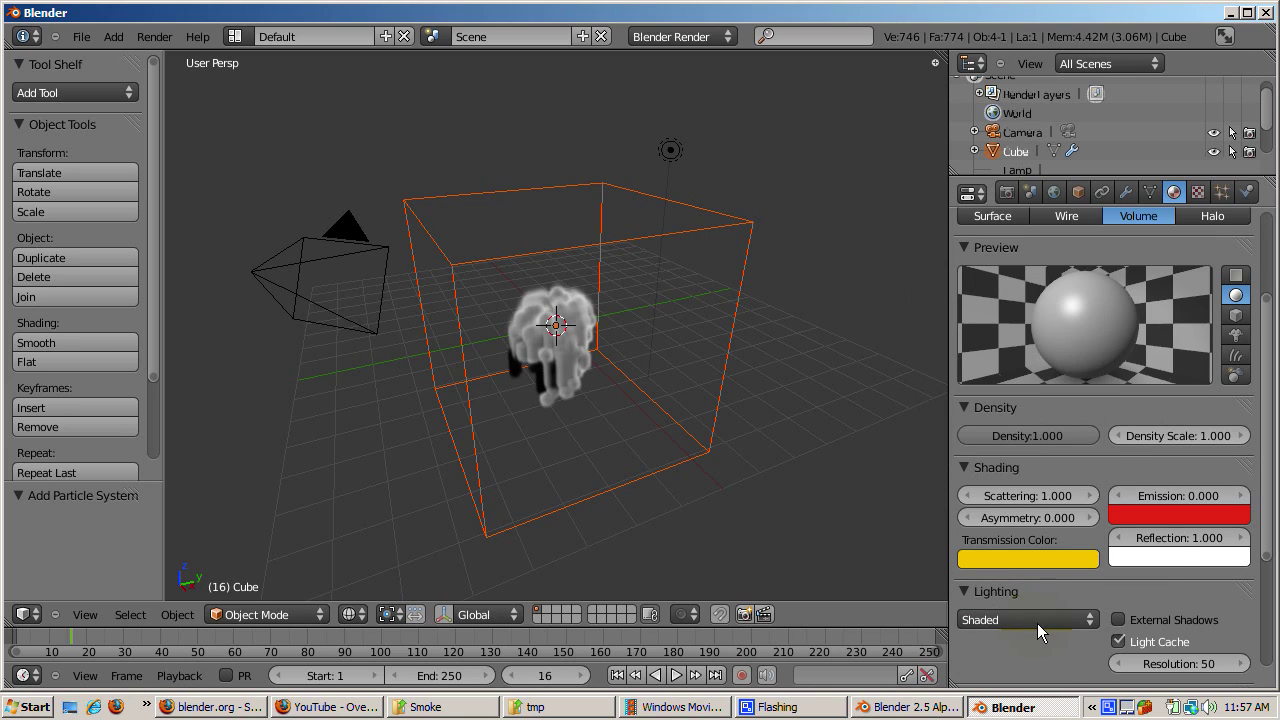
{"action": "left_click", "coordinate": [1167, 555]}
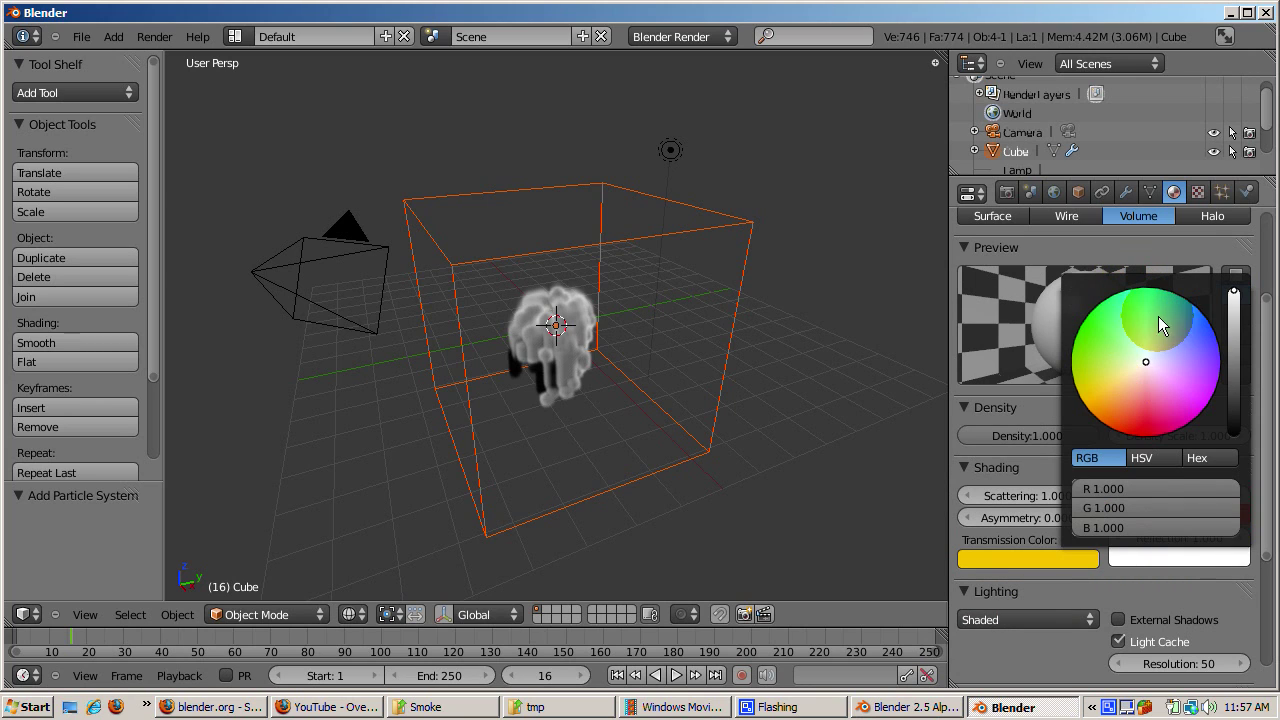
{"action": "left_click", "coordinate": [1147, 309]}
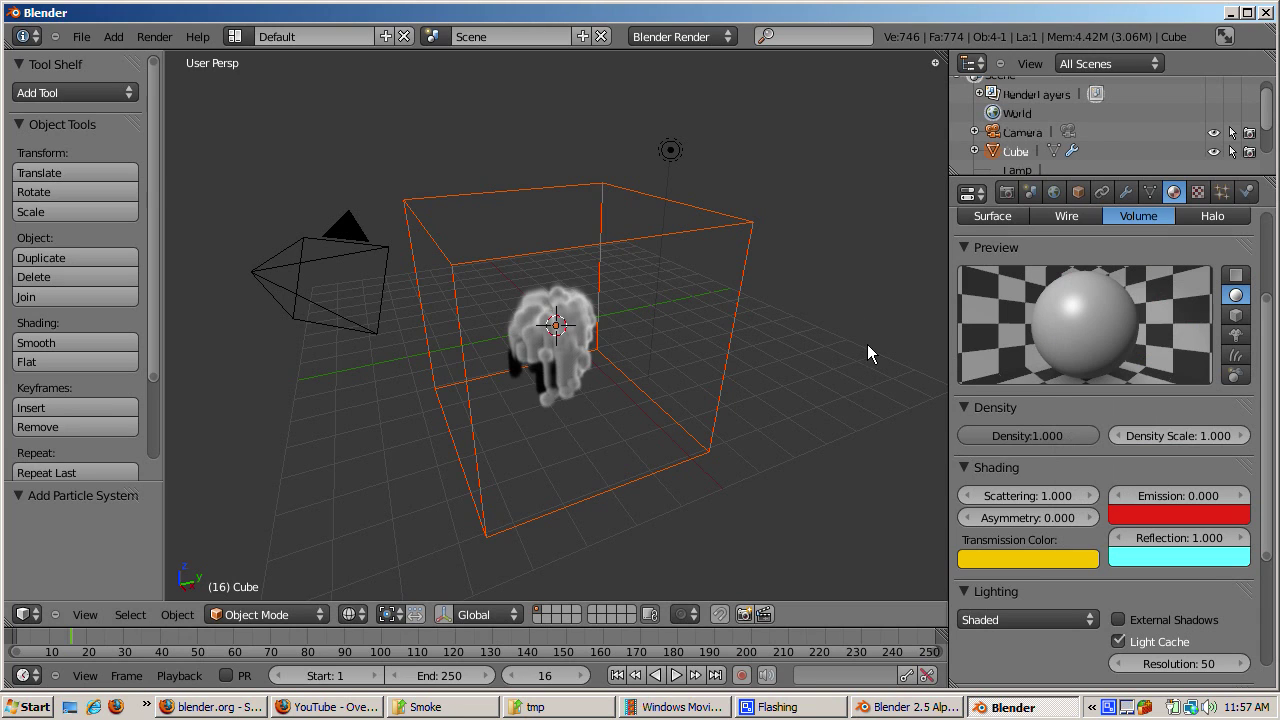
- Change the material's Tex texture type to Voxel Data and render the frame with F12
{"action": "left_click", "coordinate": [1198, 192]}
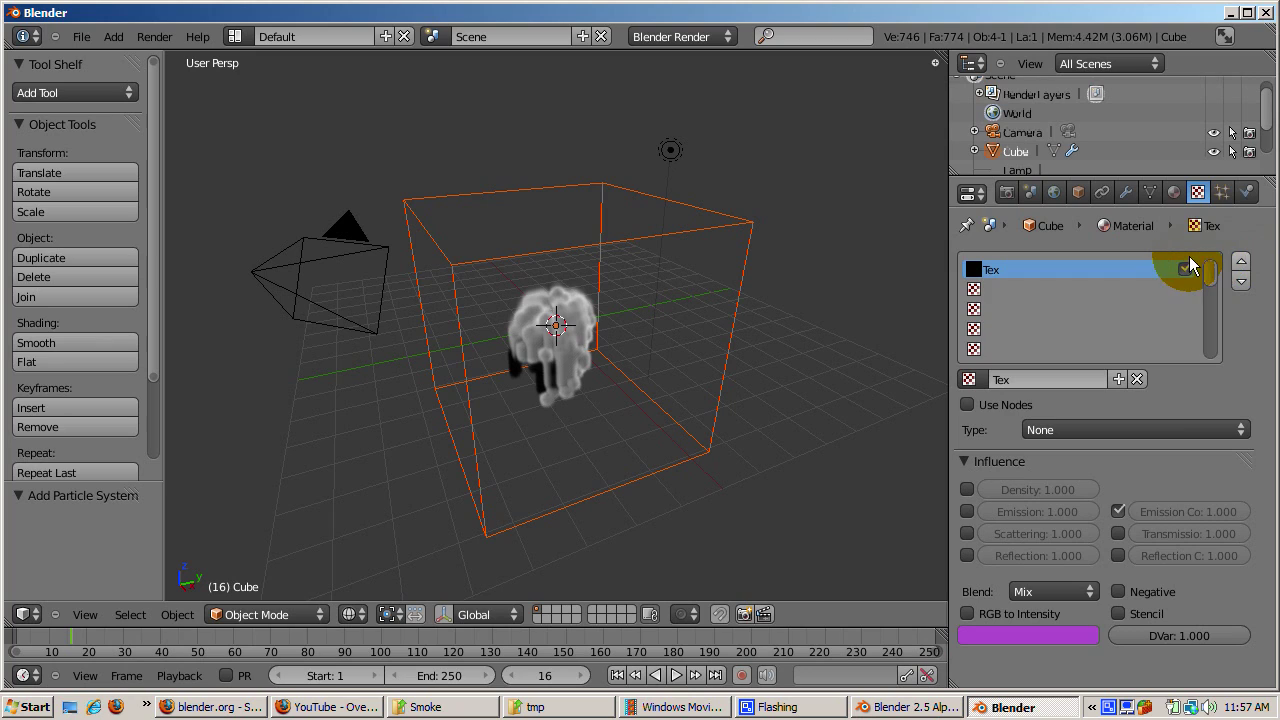
{"action": "left_click", "coordinate": [1073, 378]}
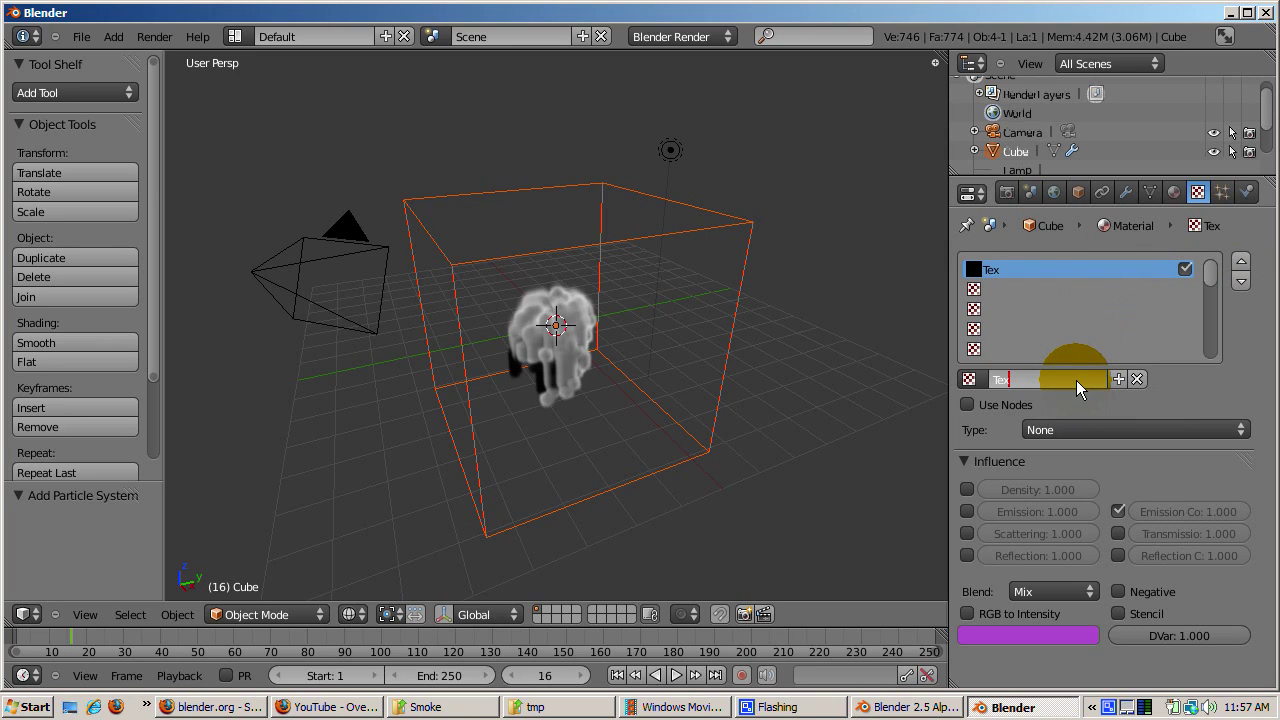
{"action": "left_click", "coordinate": [1071, 428]}
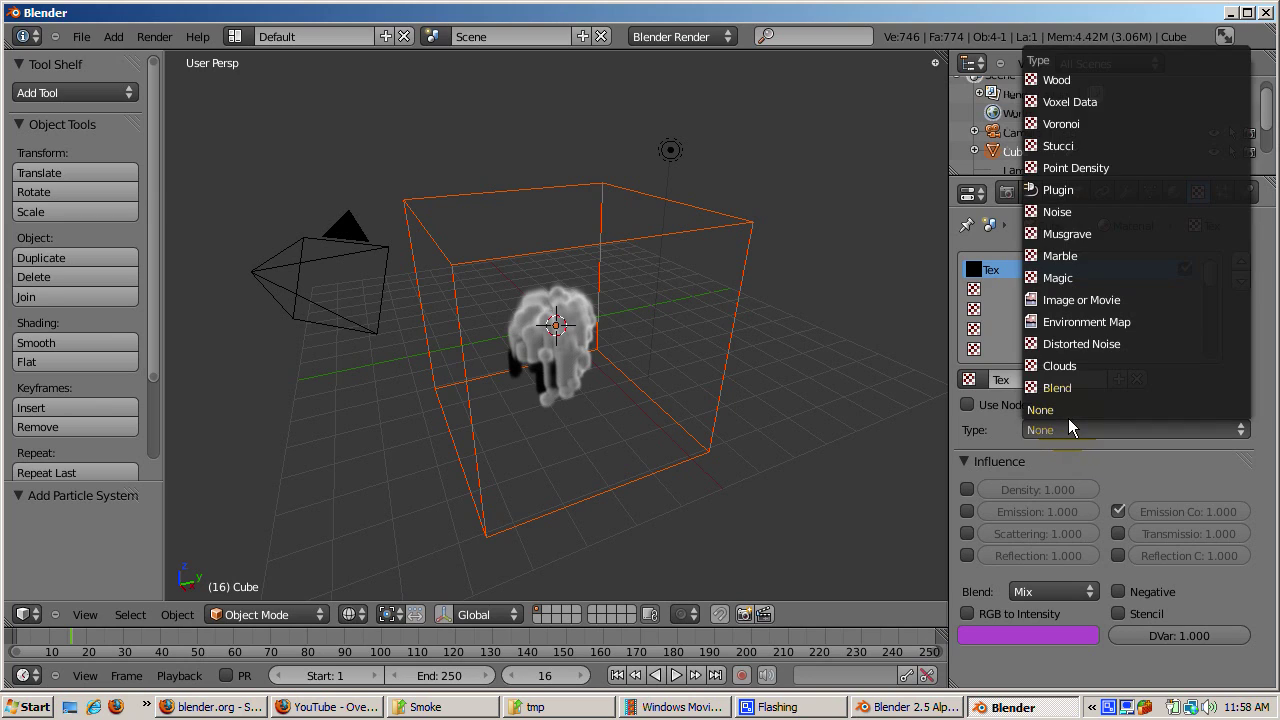
{"action": "left_click", "coordinate": [1040, 102]}
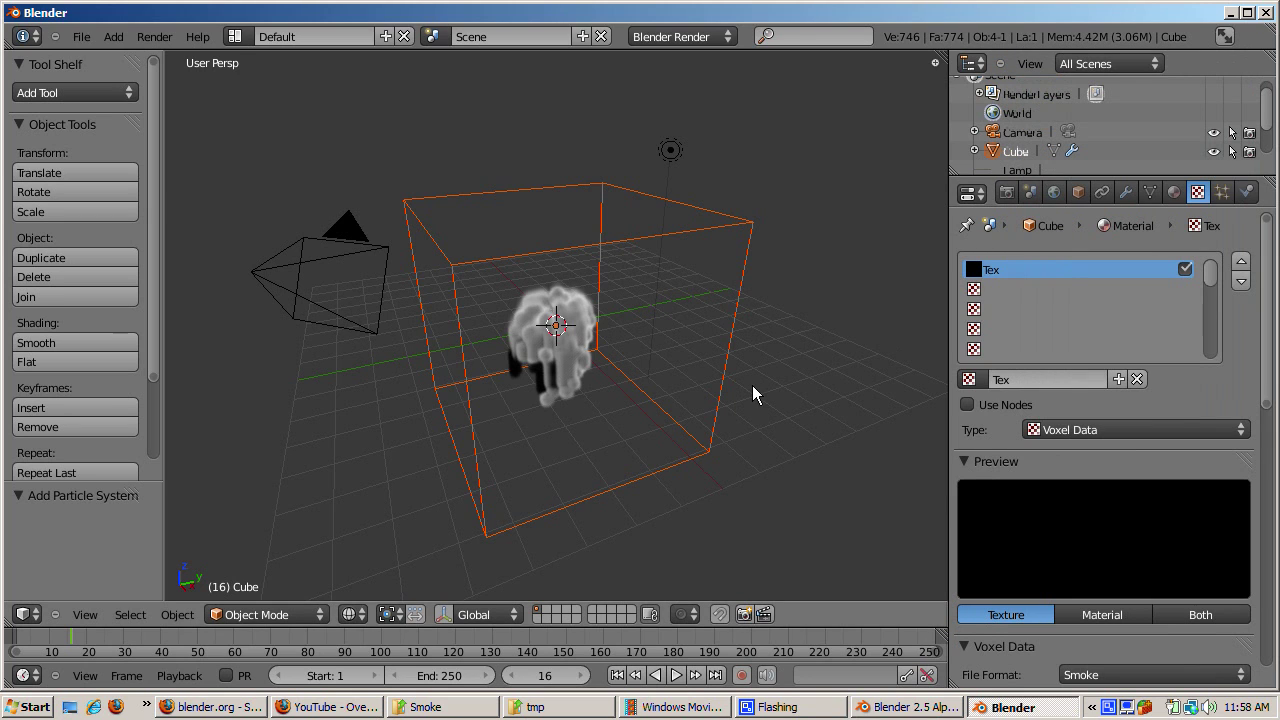
{"action": "key", "text": "F12"}
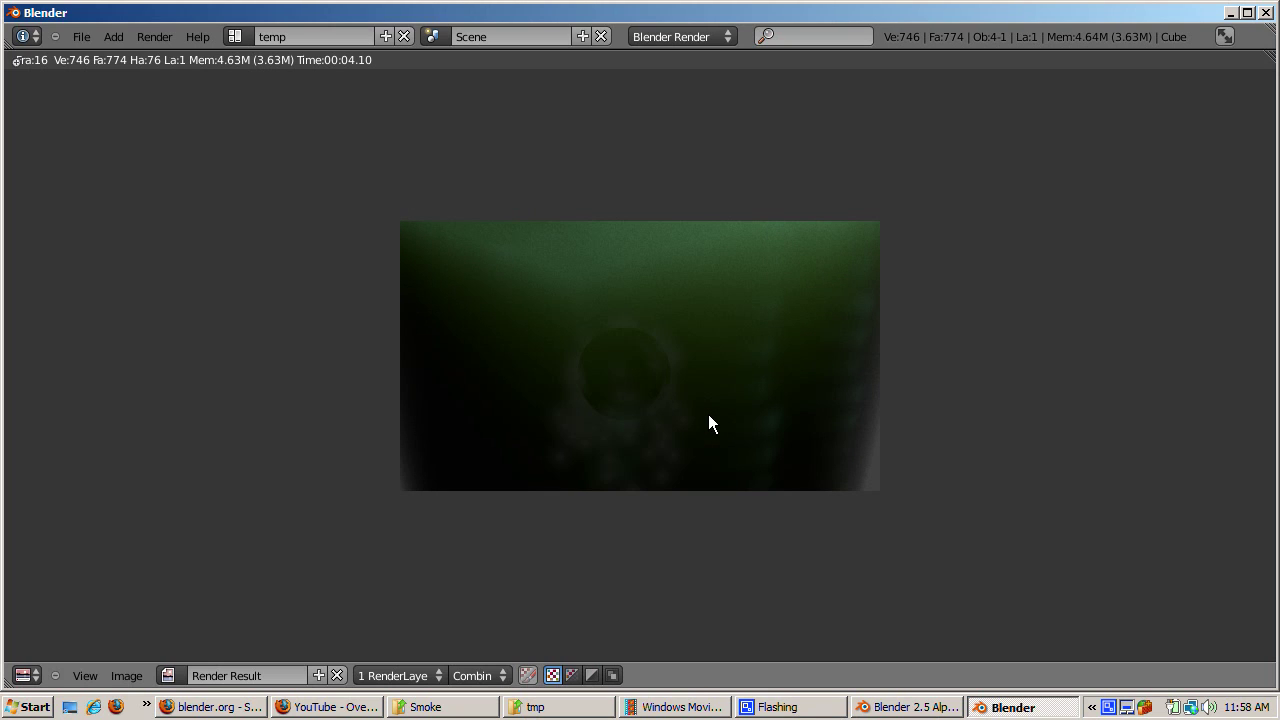
- Re-render frame 16 with F12 to show the green smoke
{"action": "key", "text": "F12"}
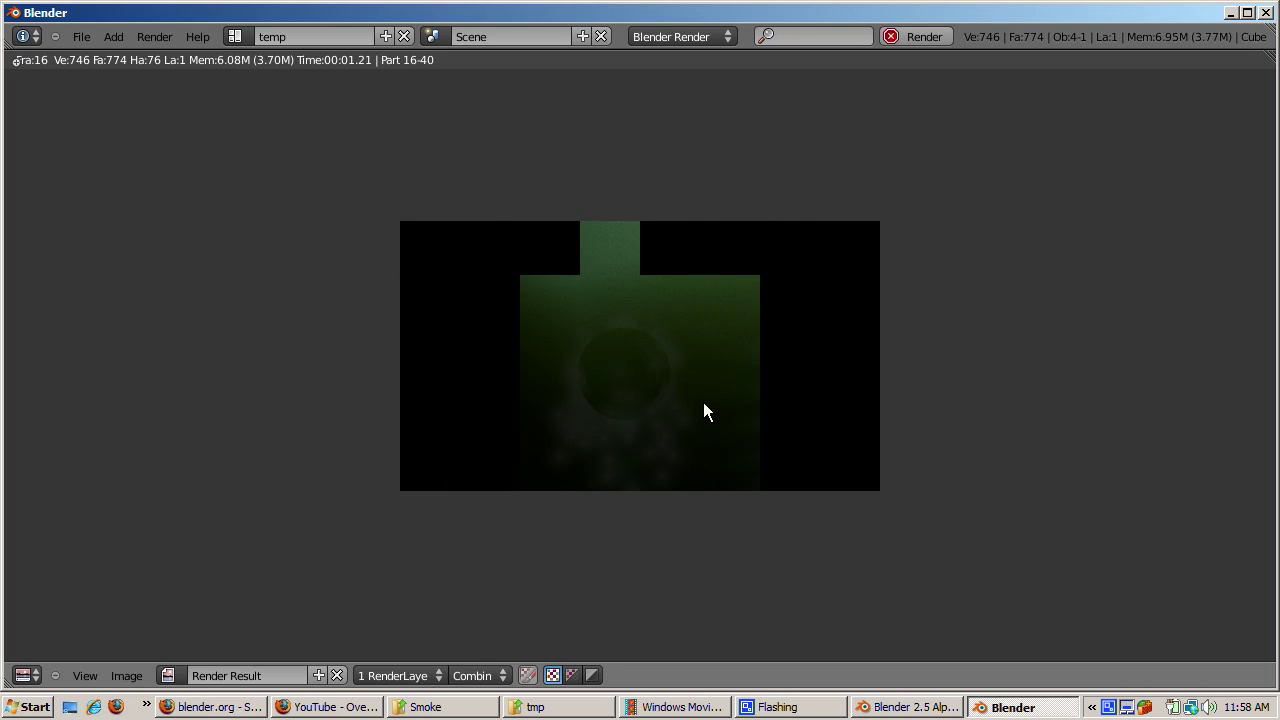